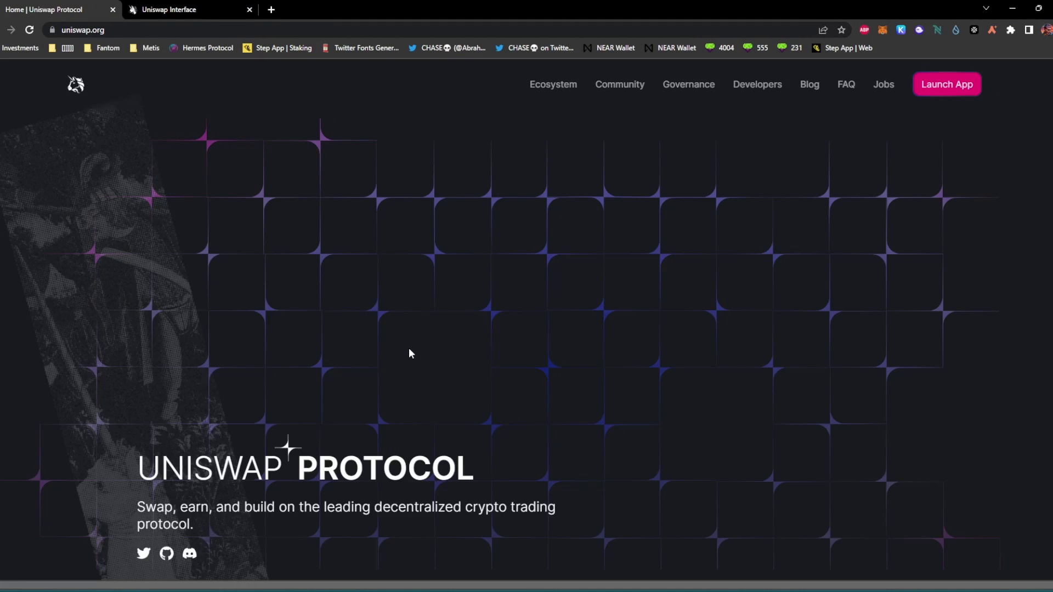
Step: Look over the Uniswap Protocol home page, launch the swap app and dismiss the Buy crypto notice
scroll(461, 379, "down", 8)
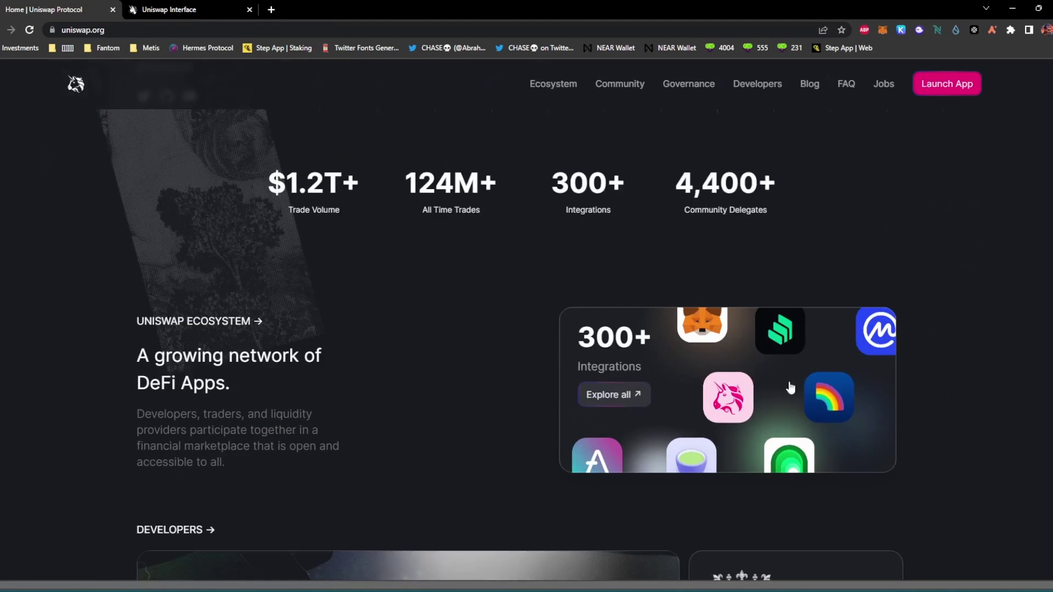
scroll(789, 387, "down", 10)
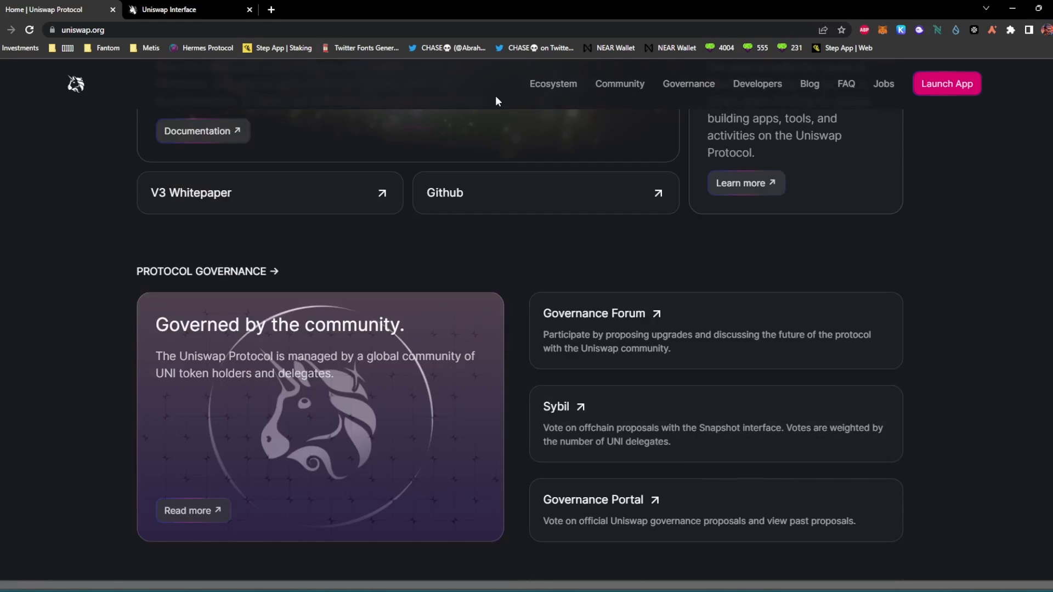
left_click(944, 91)
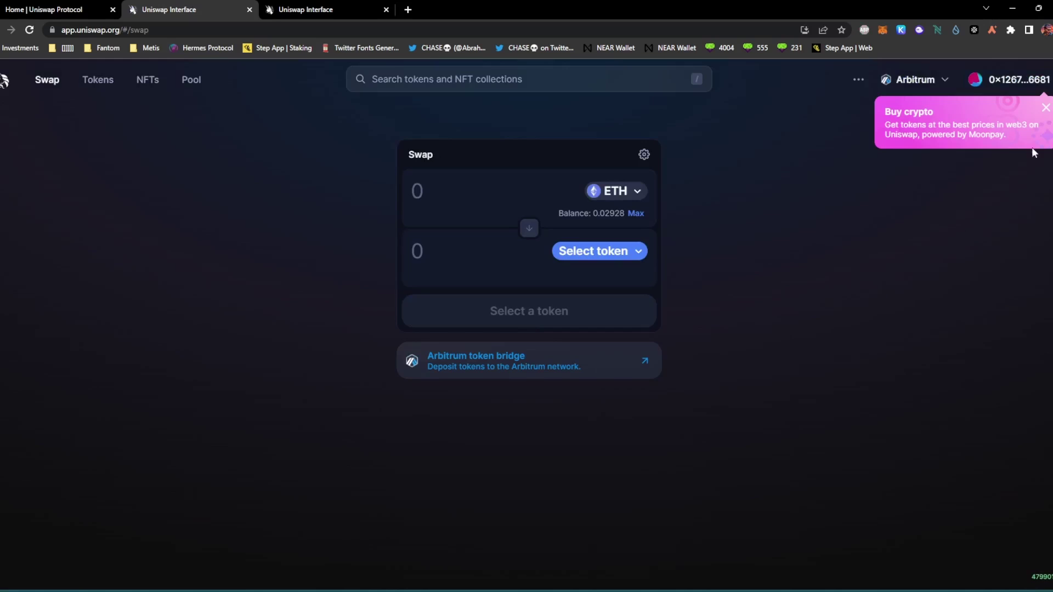
left_click(1045, 108)
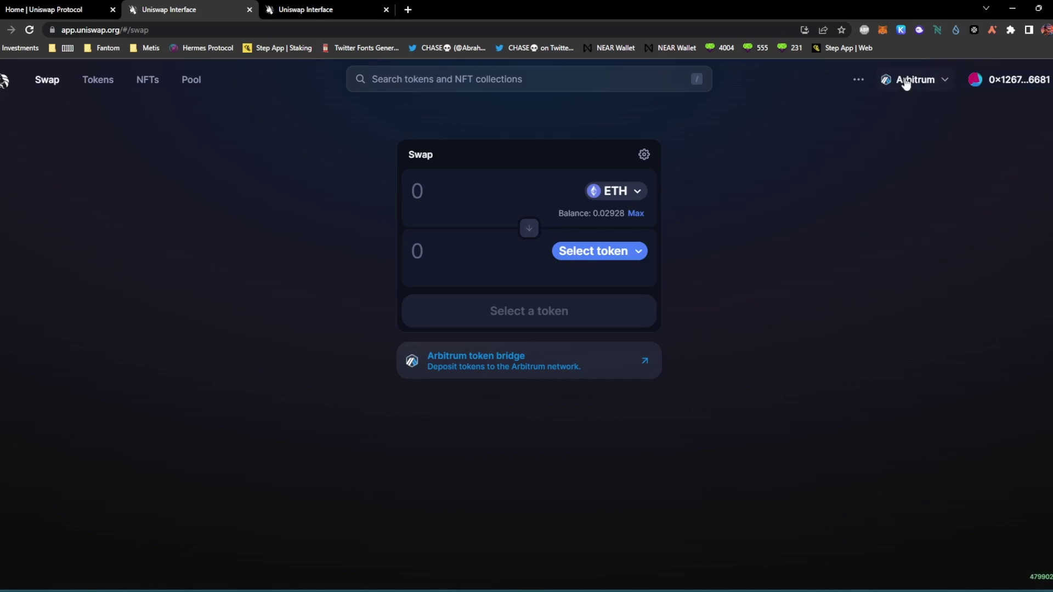
Step: Review the available networks without switching from Arbitrum, and connect the MetaMask wallet
left_click(946, 82)
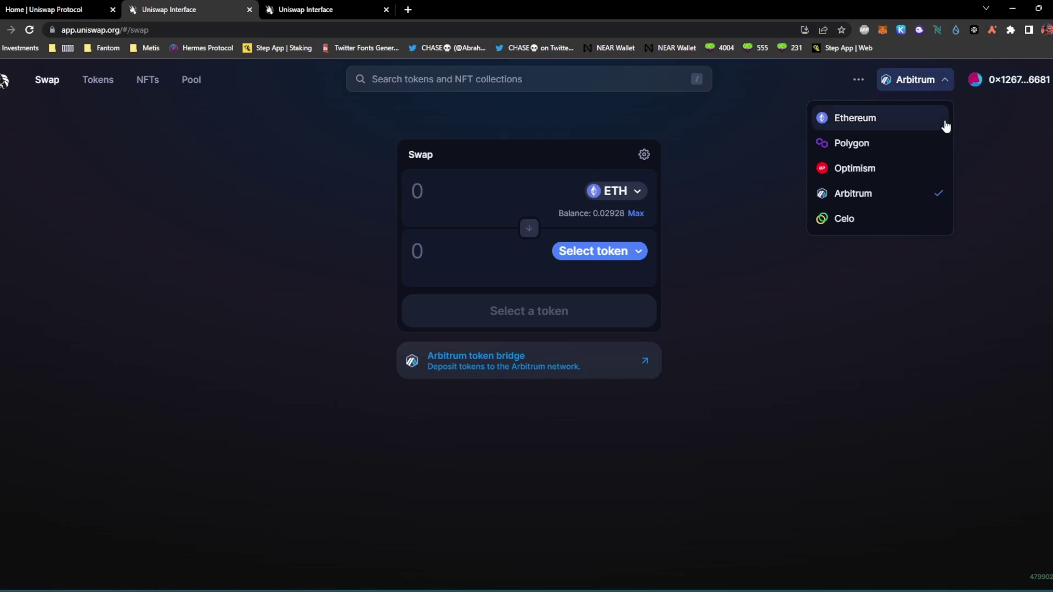
left_click(877, 302)
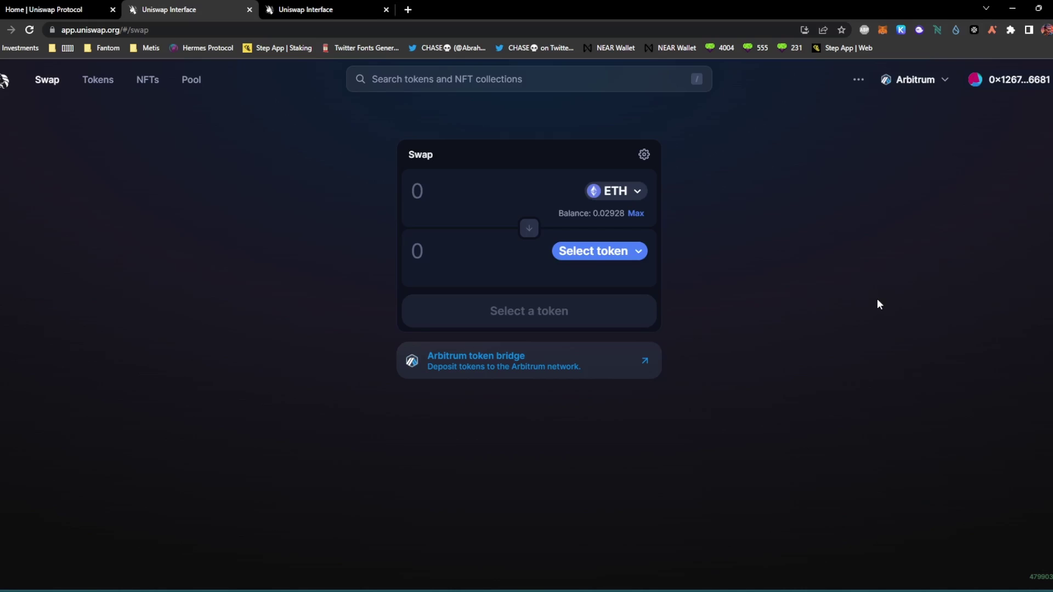
left_click(1028, 82)
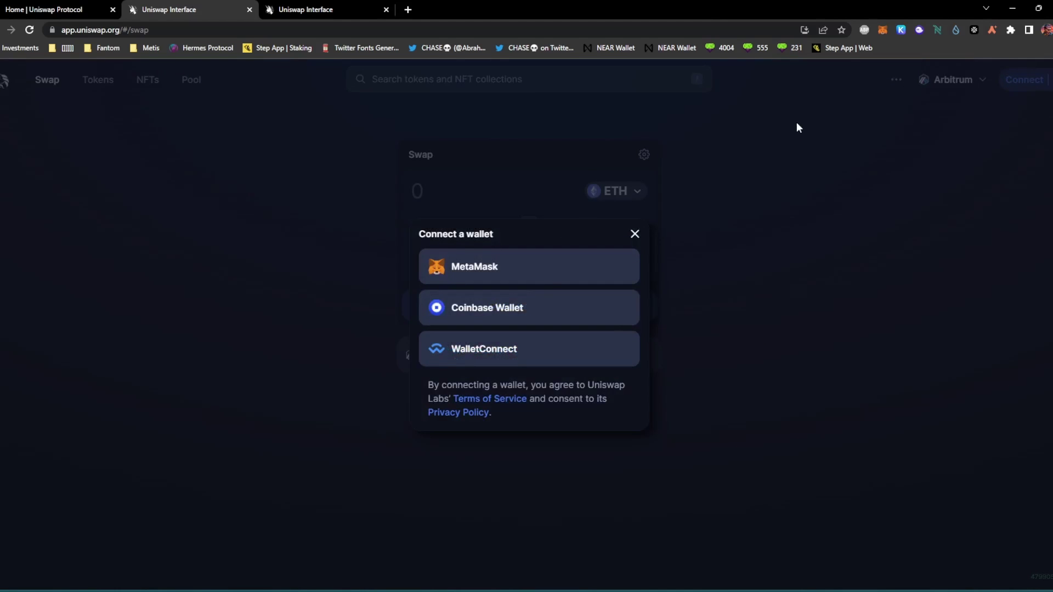
left_click(559, 256)
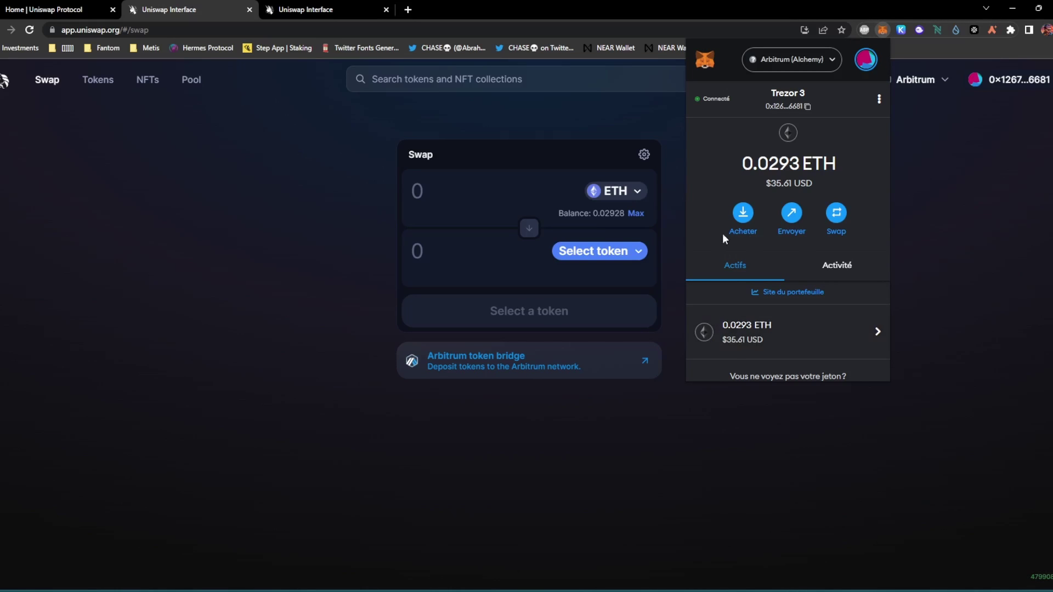
Step: View MetaMask's option for buying ETH, and close the wallet
left_click(743, 218)
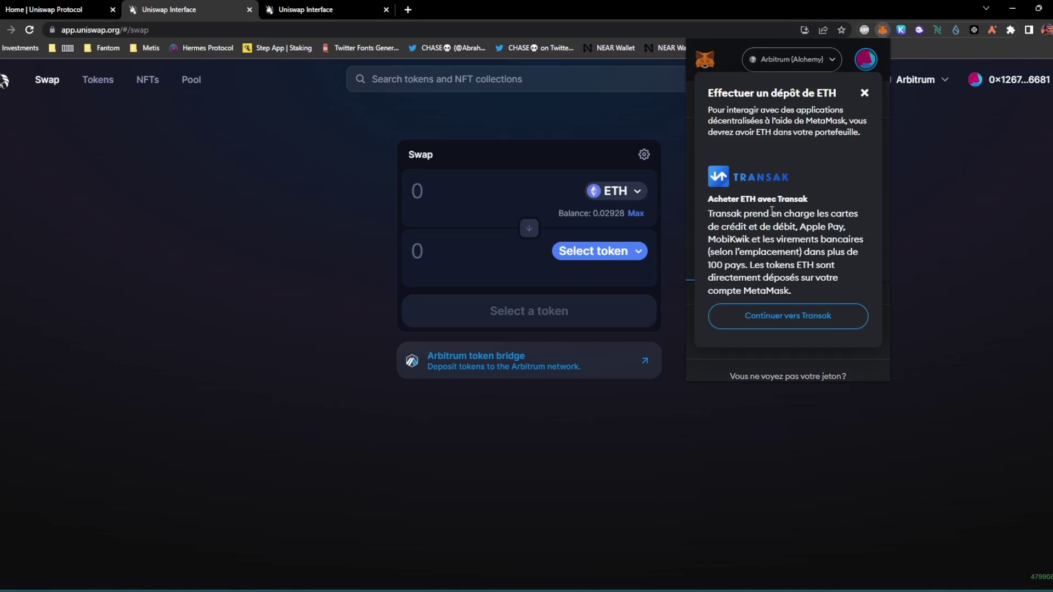
left_click(864, 93)
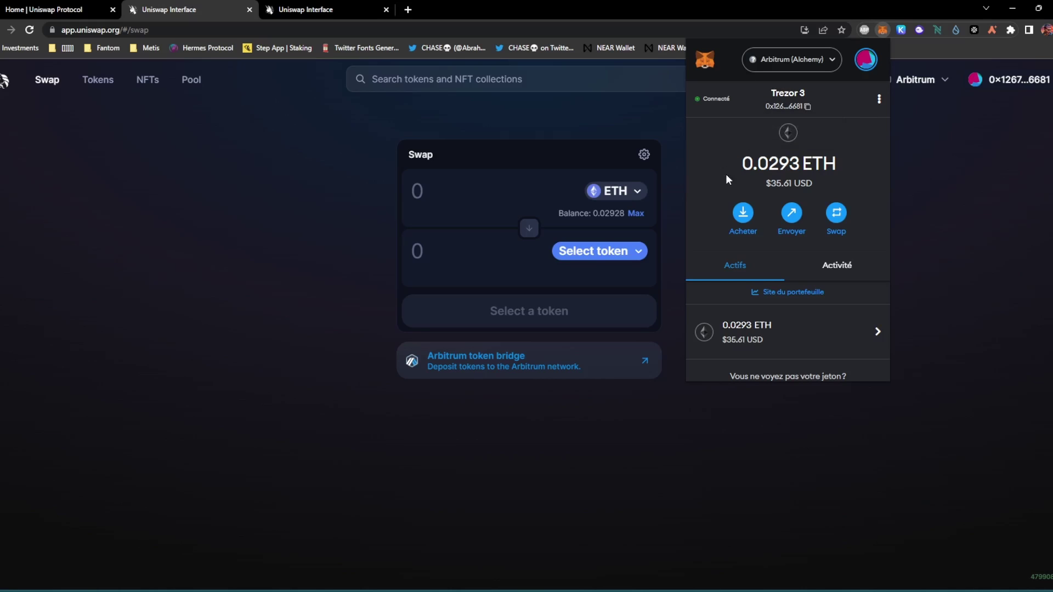
left_click(623, 286)
Step: Choose DAI as the token to receive for ETH and set the received amount to 5
left_click(598, 257)
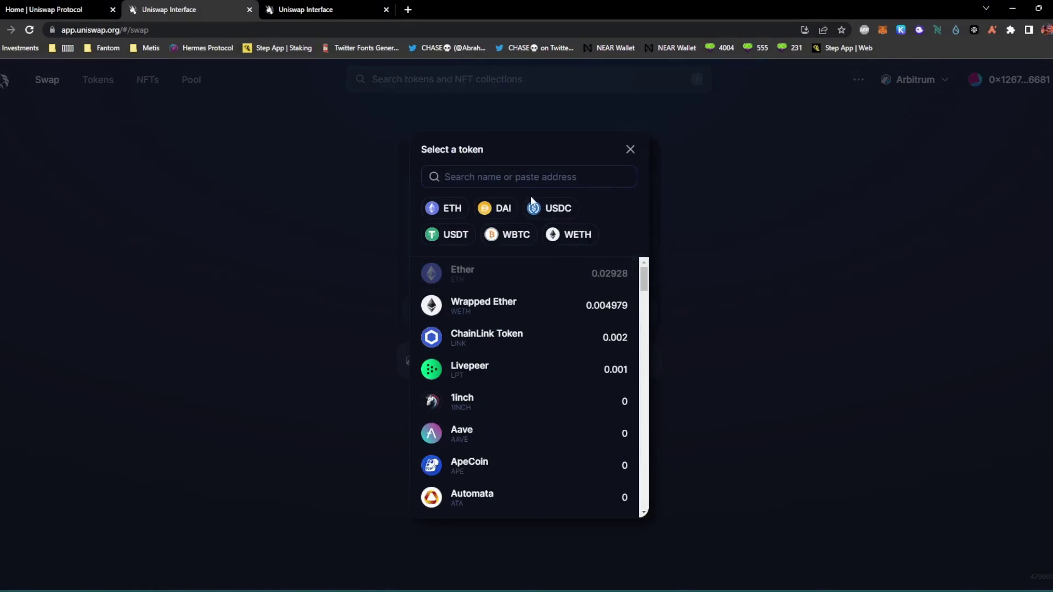
left_click(499, 211)
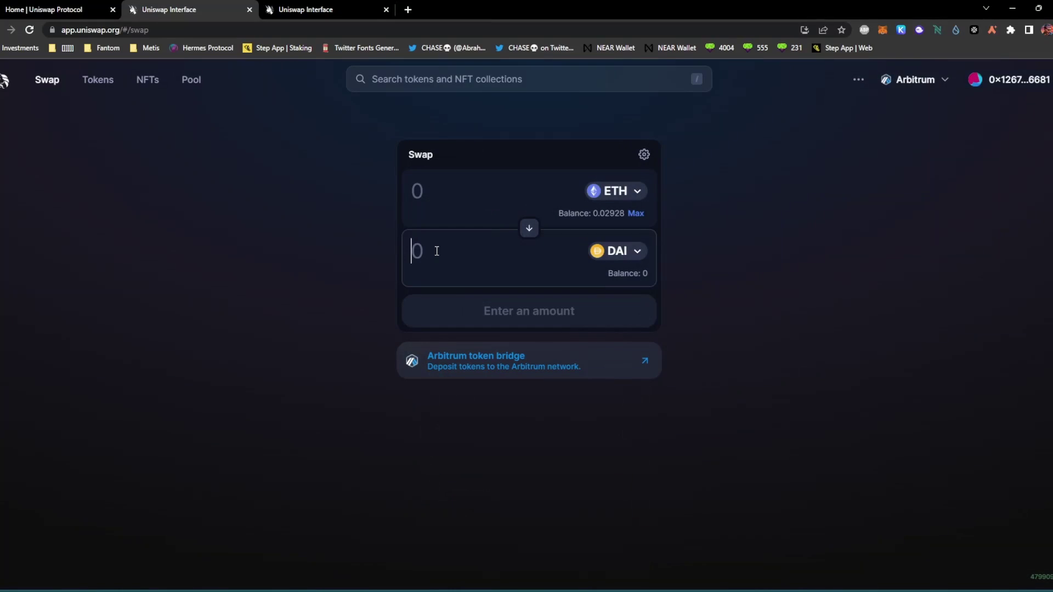
left_click(436, 251)
type("5")
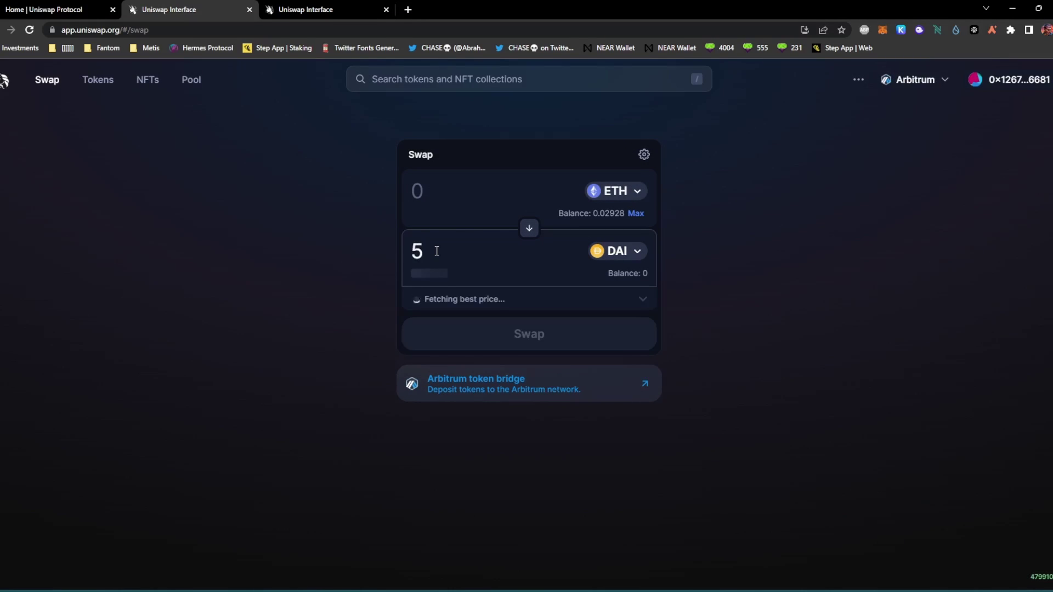
Step: Check the dollar value of the DAI amount and the network fee in the expanded swap details
left_click_drag(410, 273, 444, 271)
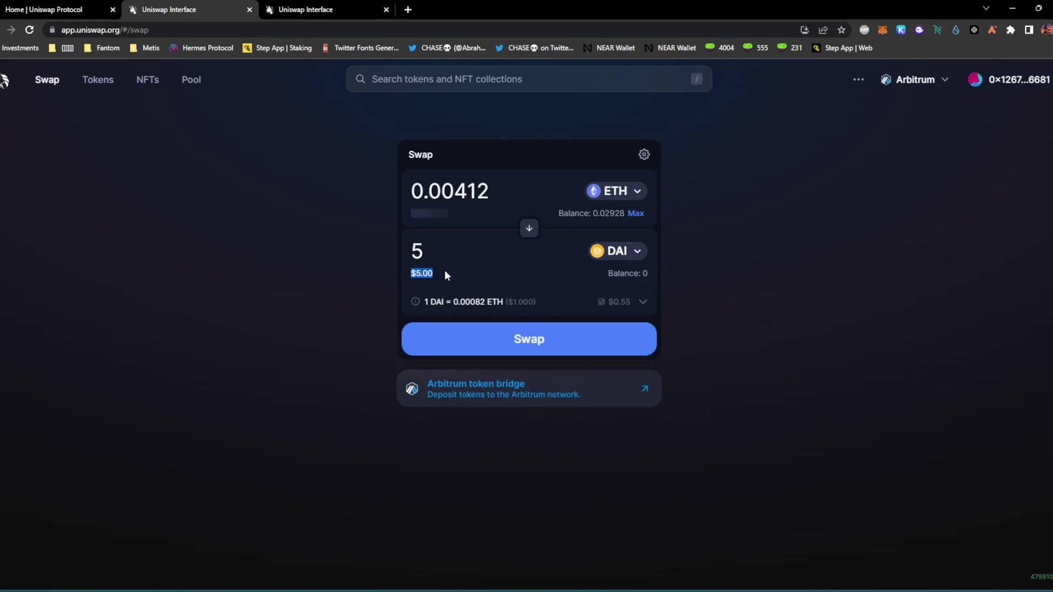
left_click(643, 301)
left_click_drag(614, 382, 620, 383)
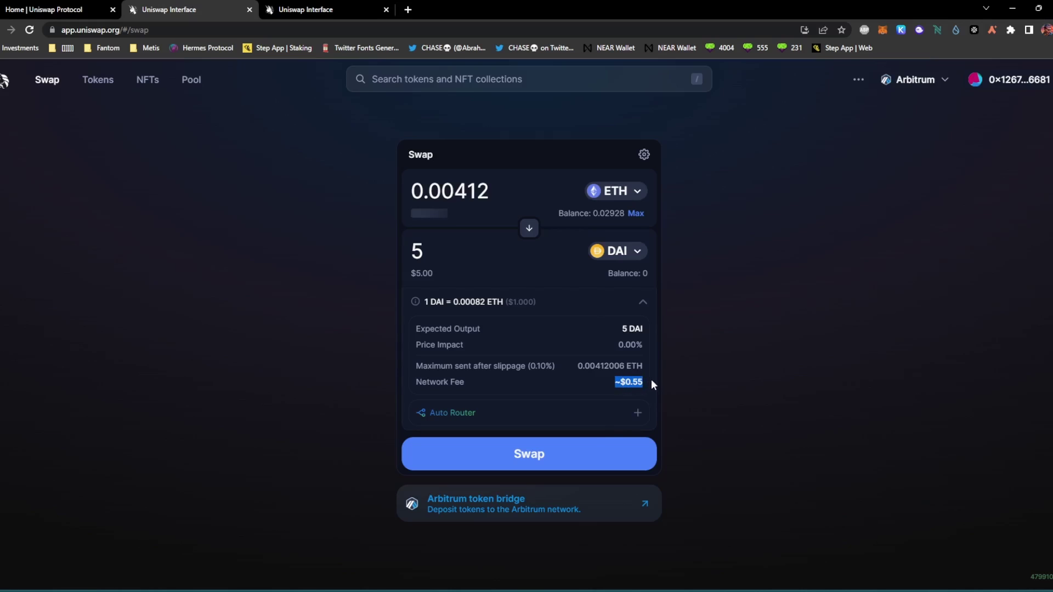
Step: Submit the ETH to DAI swap, review its gas fee and total in MetaMask, and approve the transaction
left_click(529, 460)
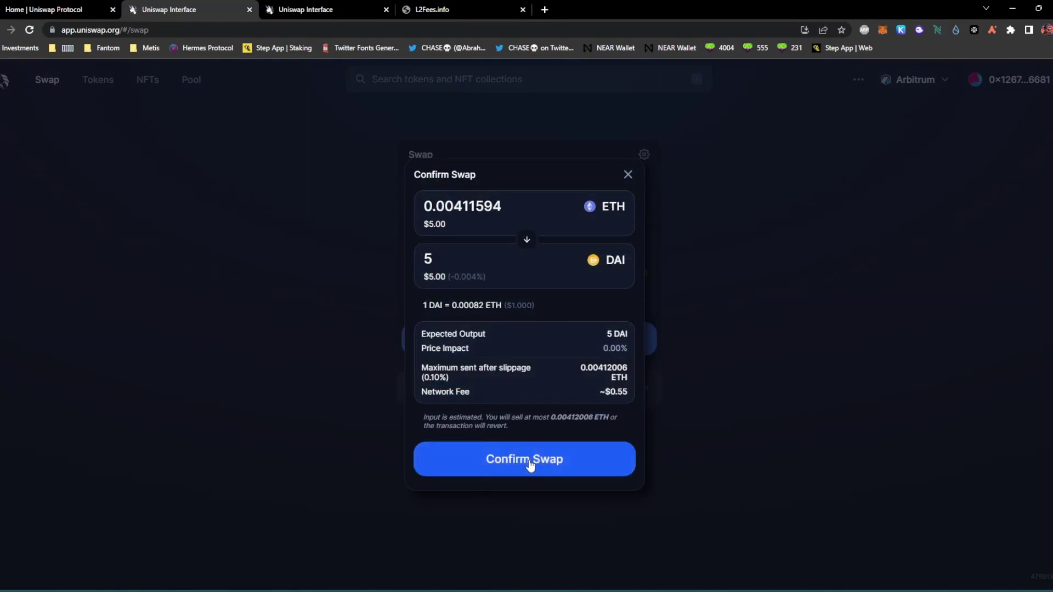
left_click(528, 460)
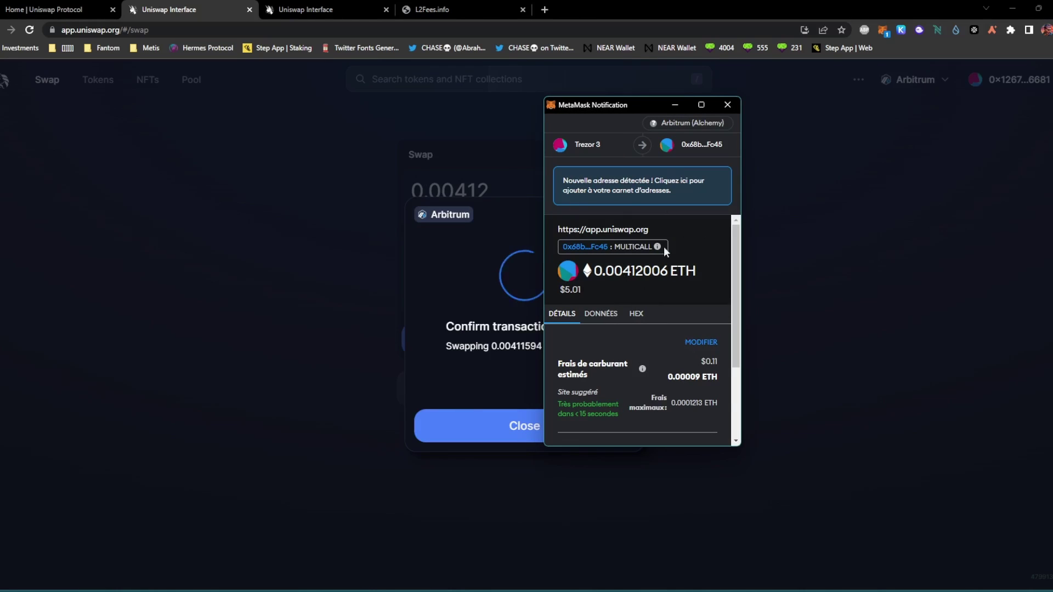
scroll(659, 289, "down", 1)
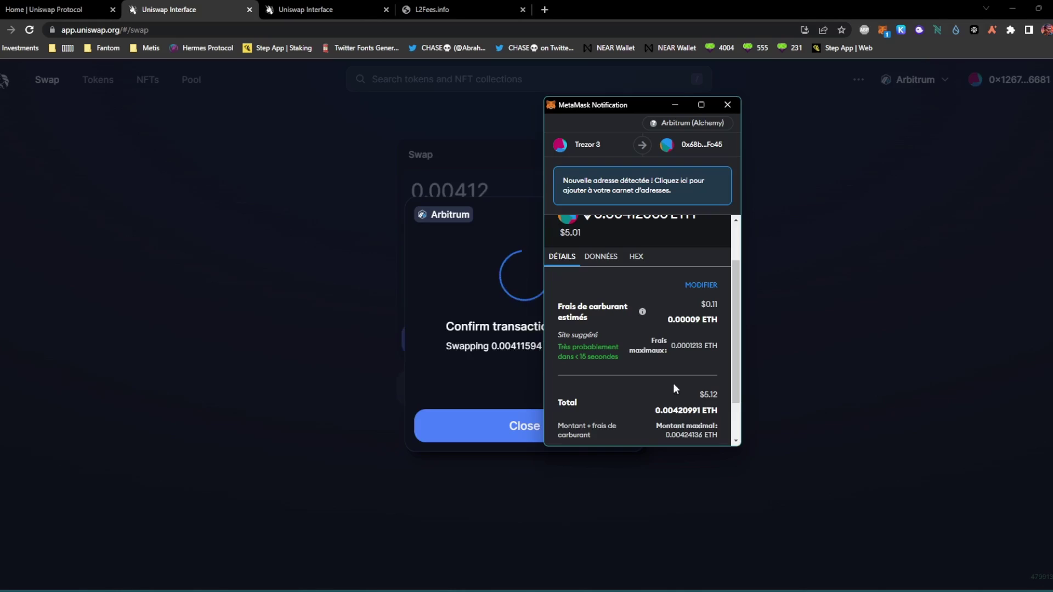
scroll(673, 383, "down", 1)
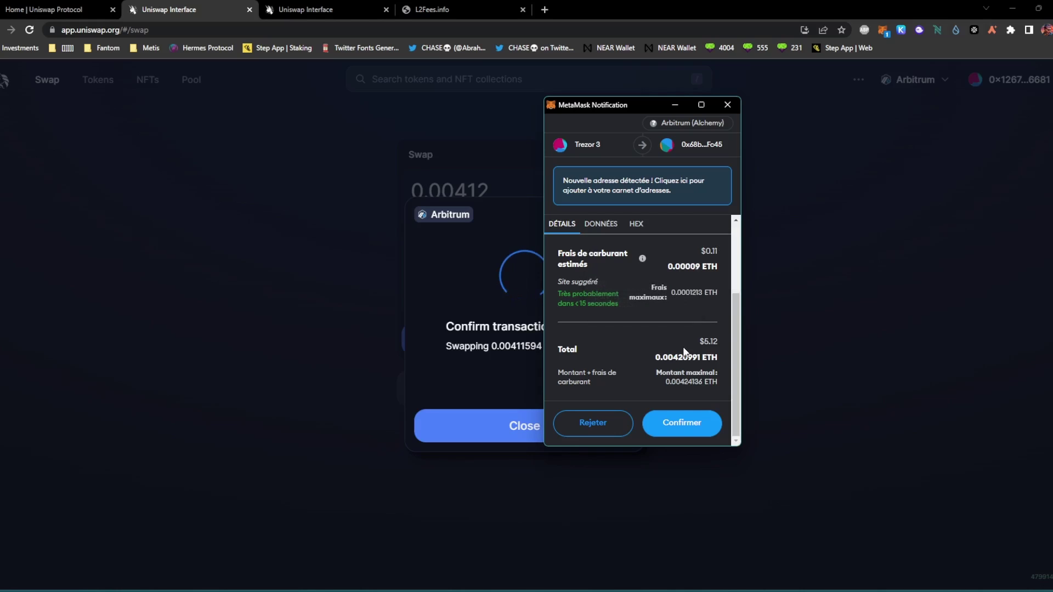
left_click(680, 423)
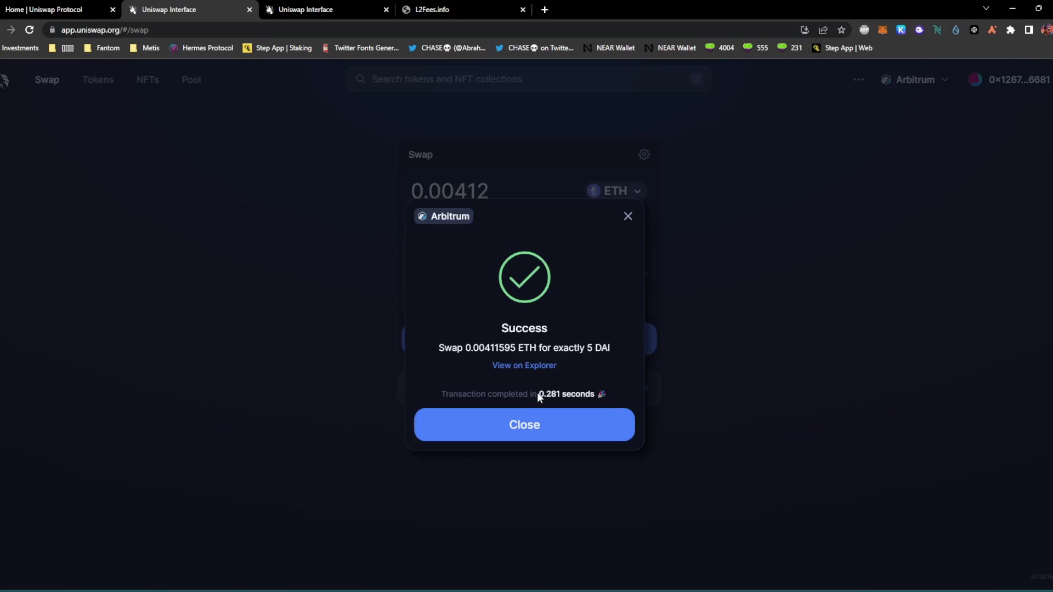
Step: Check how long the transaction took, and close the success message
left_click_drag(537, 392, 594, 406)
left_click(432, 379)
left_click(528, 432)
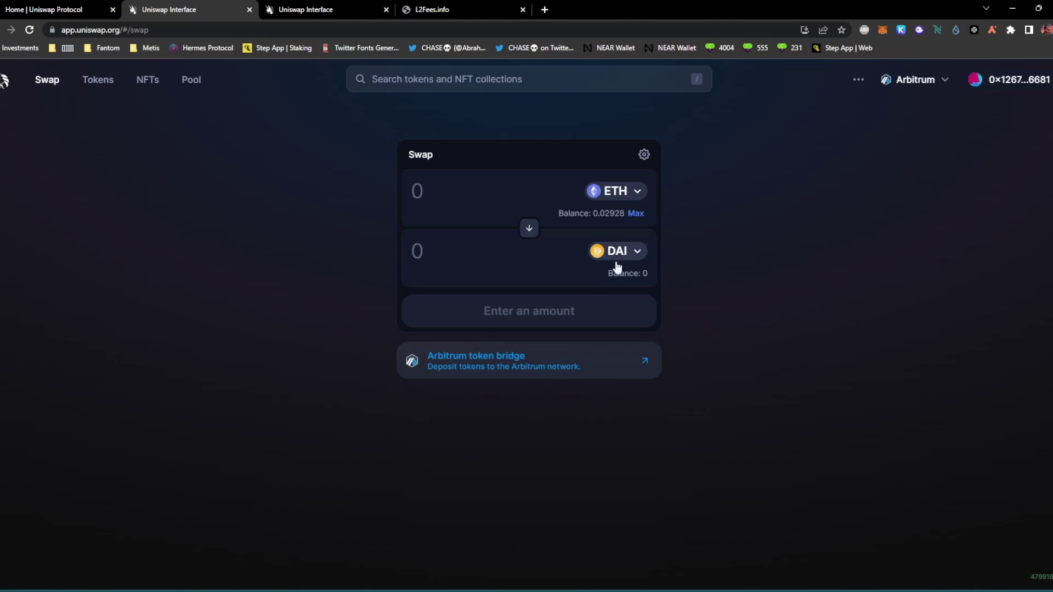
left_click(545, 250)
type("0")
left_click_drag(487, 262, 239, 268)
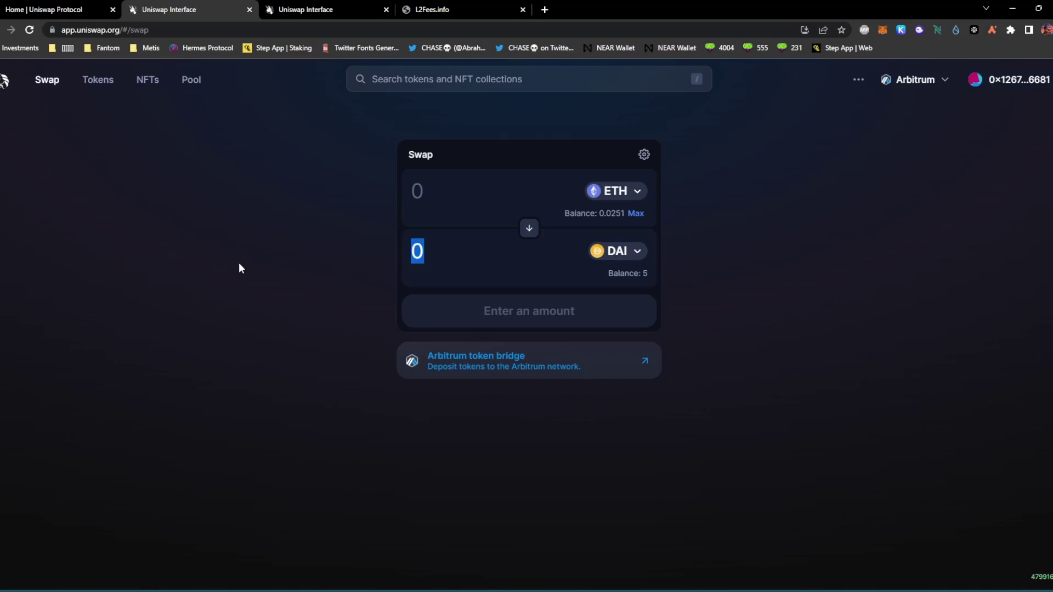
key("BackSpace")
Step: Check the DAI balance in the swap form and look through the assets in MetaMask
left_click_drag(604, 279, 688, 284)
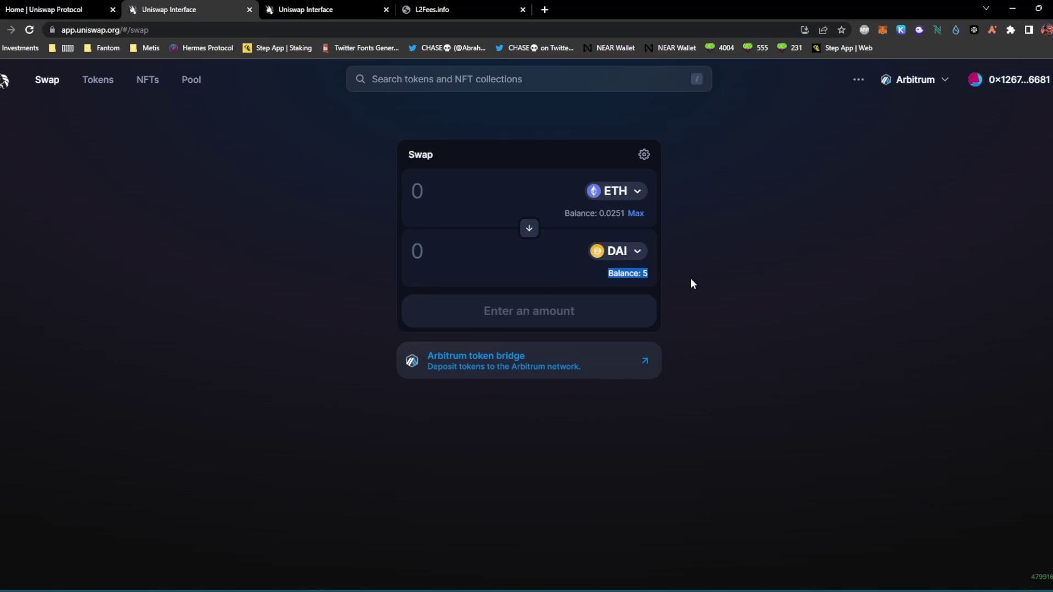
left_click(882, 30)
scroll(838, 280, "down", 1)
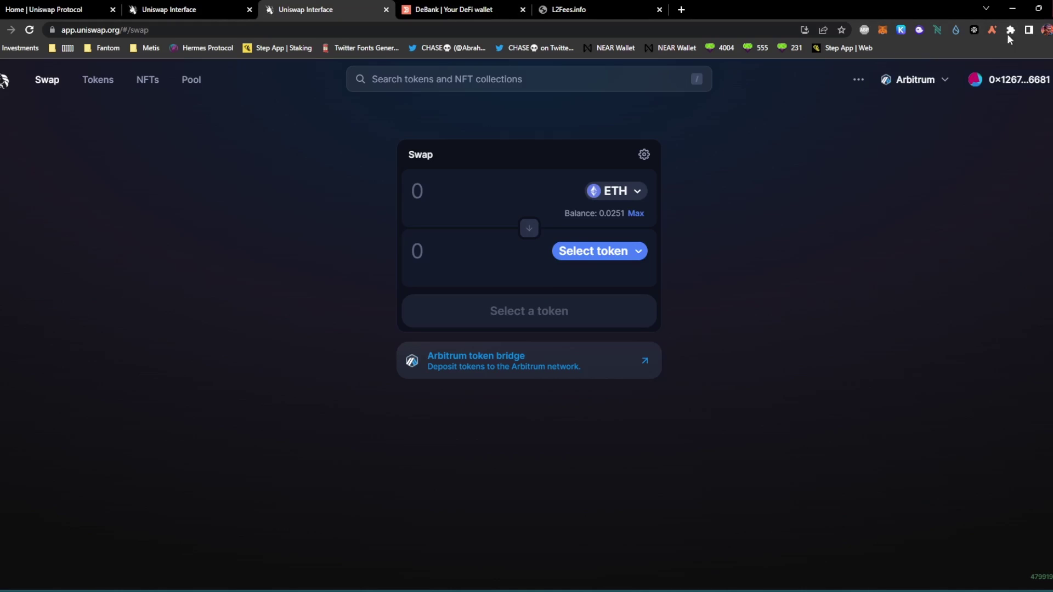
Step: Copy the wallet address from MetaMask and open that address's profile on DeBank
left_click(886, 29)
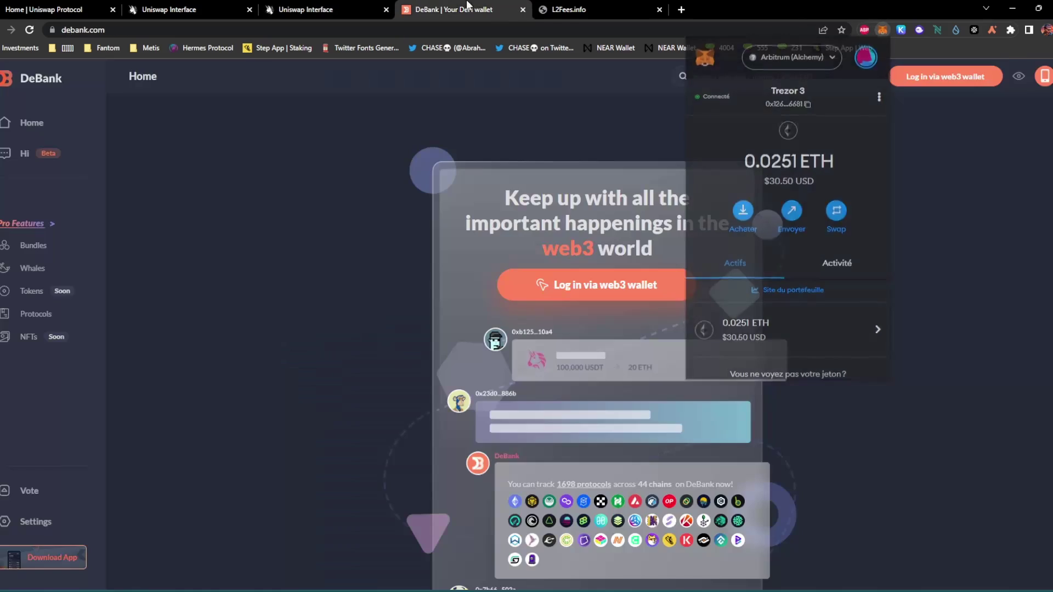
left_click(721, 77)
key("ctrl+v")
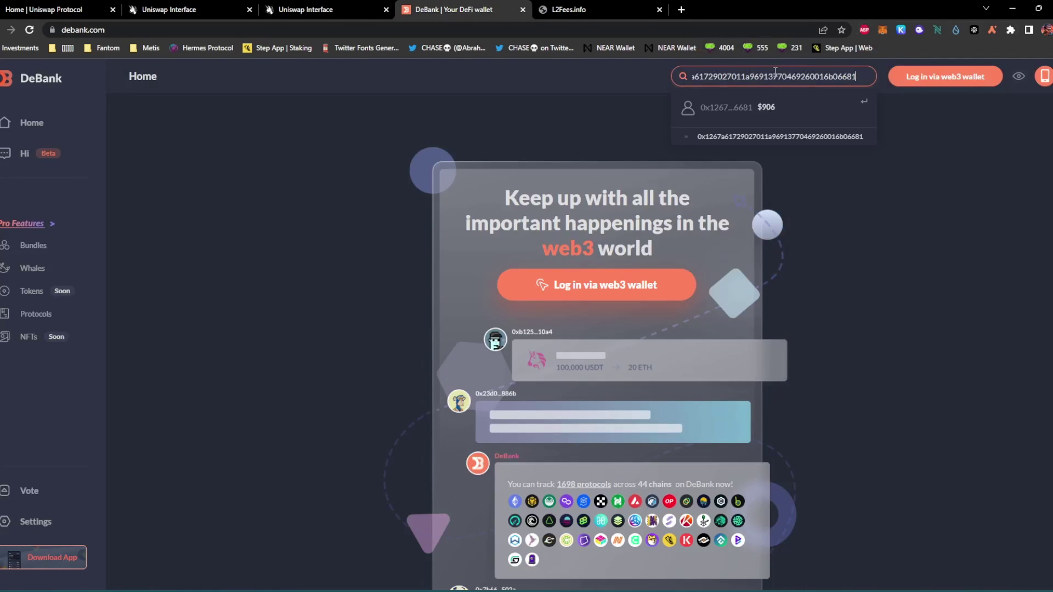
left_click(734, 113)
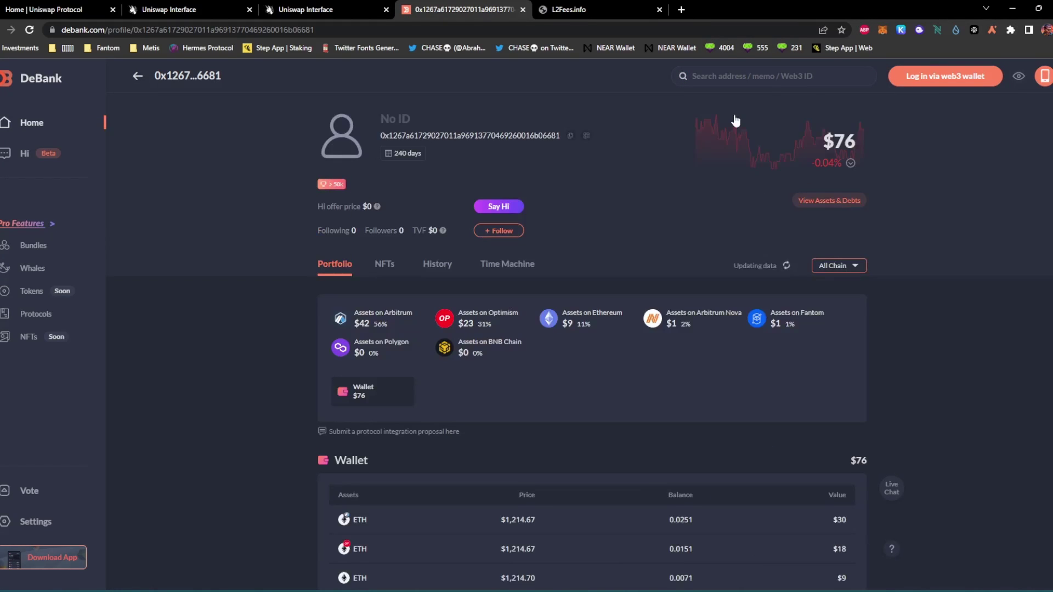
Step: Examine the wallet's assets on Arbitrum and across all chains in the DeBank portfolio
left_click(384, 329)
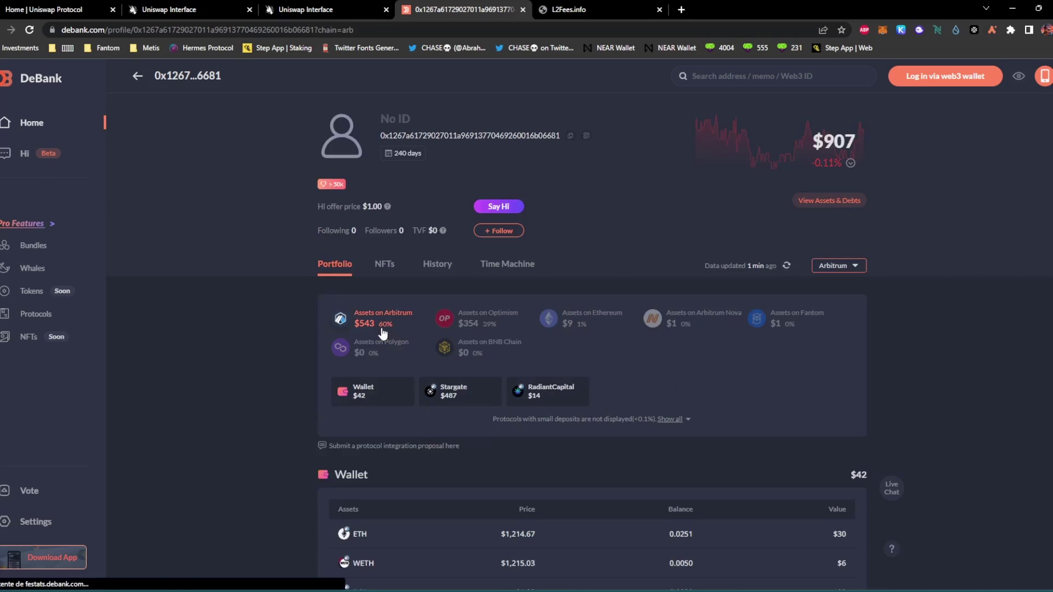
left_click_drag(359, 323, 392, 324)
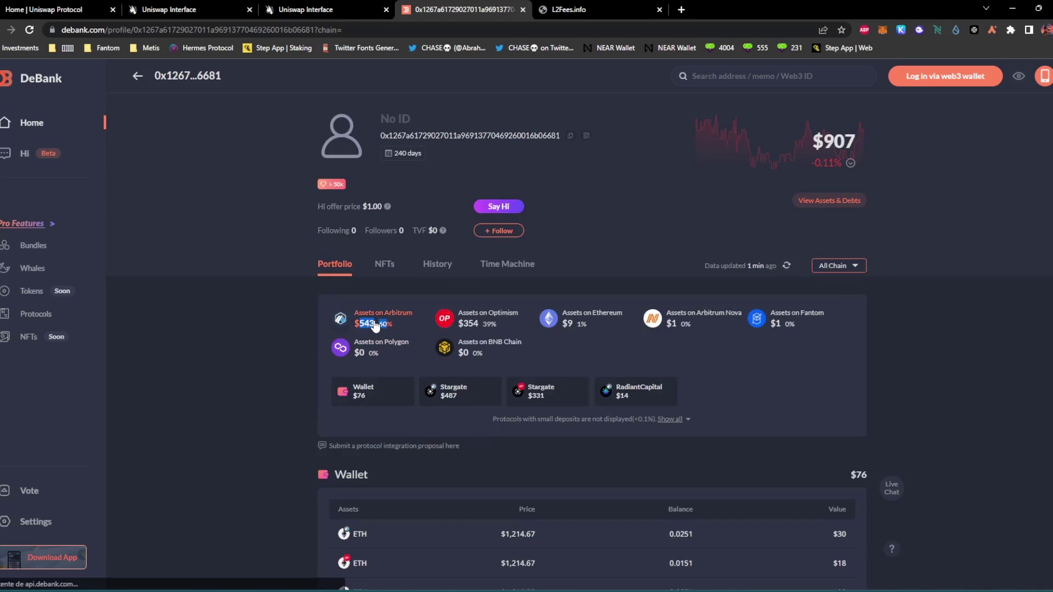
left_click(235, 347)
scroll(239, 340, "down", 3)
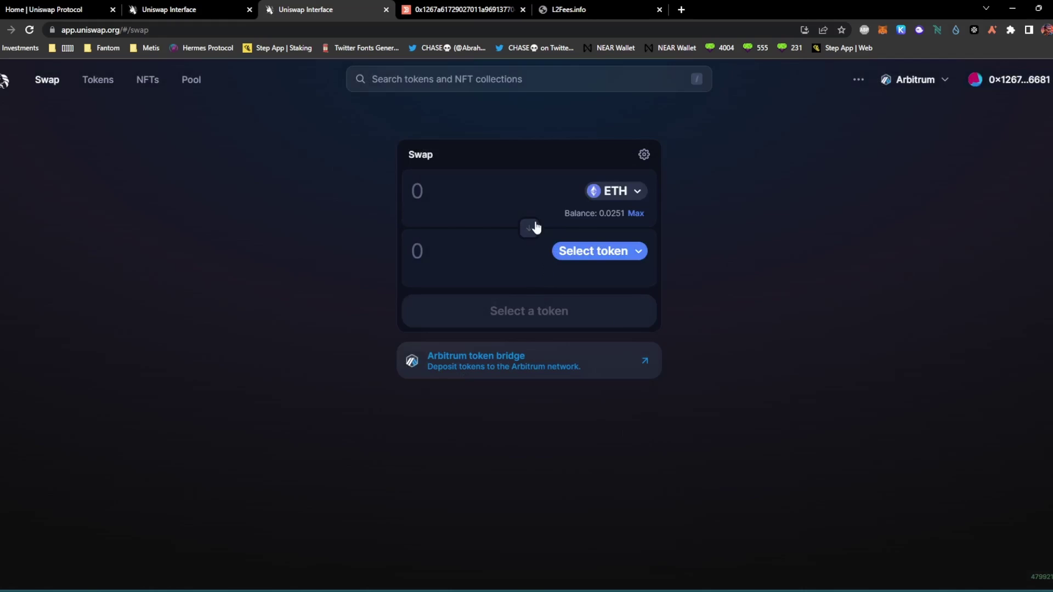
Step: Return to Uniswap and set the swap pair to WETH as the token paid and DAI as the token received
left_click(529, 227)
left_click(600, 193)
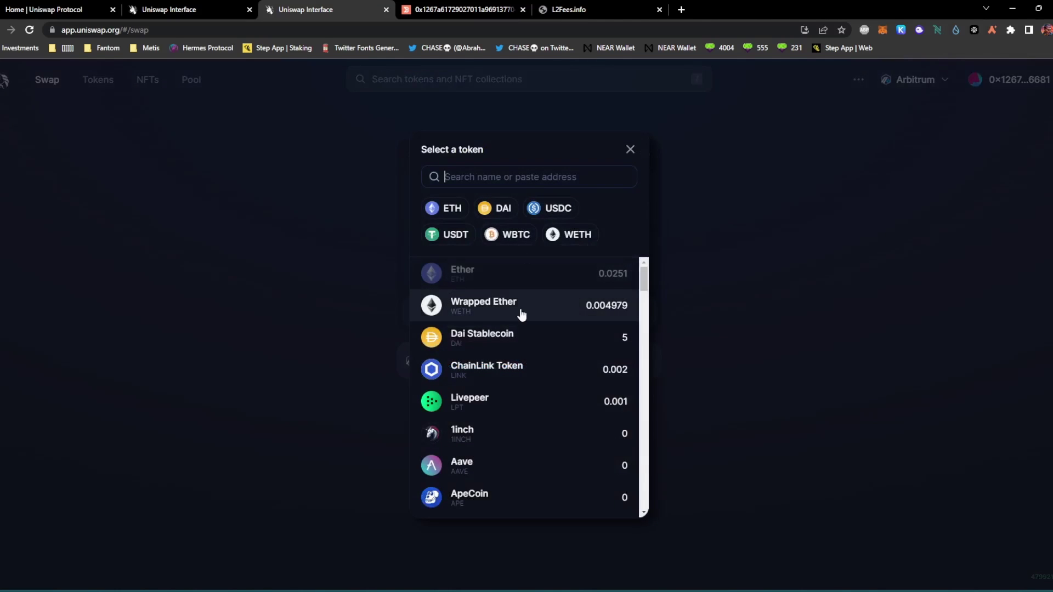
left_click(541, 339)
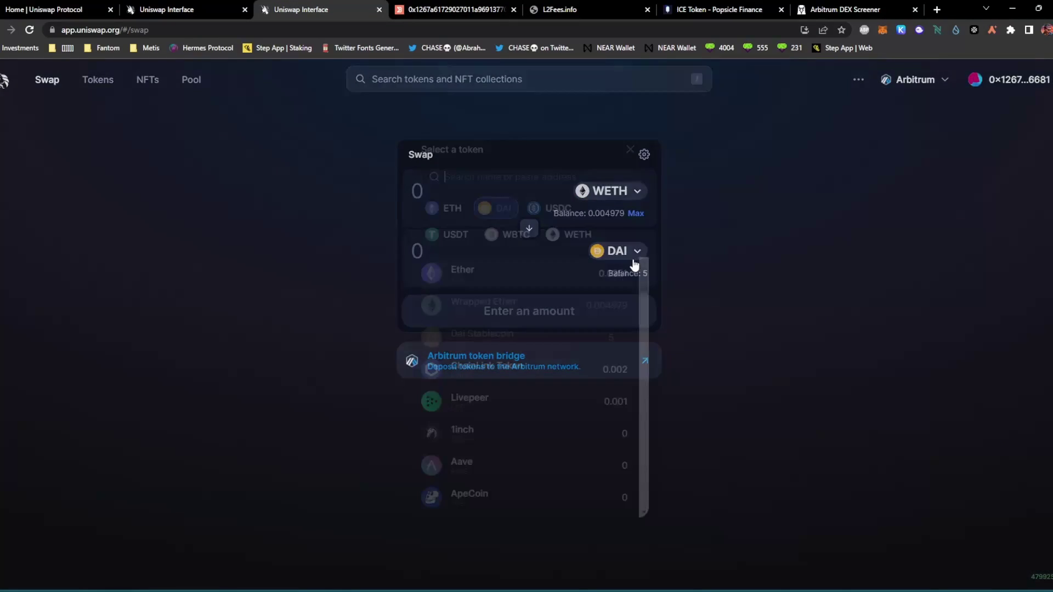
Step: Browse the tokens available to receive in the swap and search the list for "bat"
left_click(631, 259)
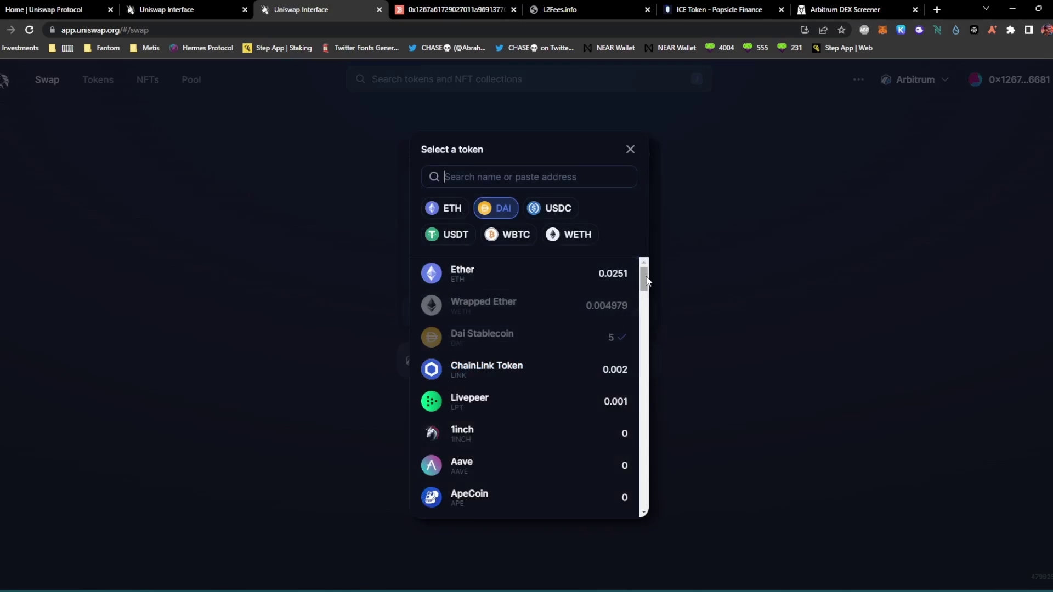
left_click_drag(643, 282, 616, 427)
left_click(498, 184)
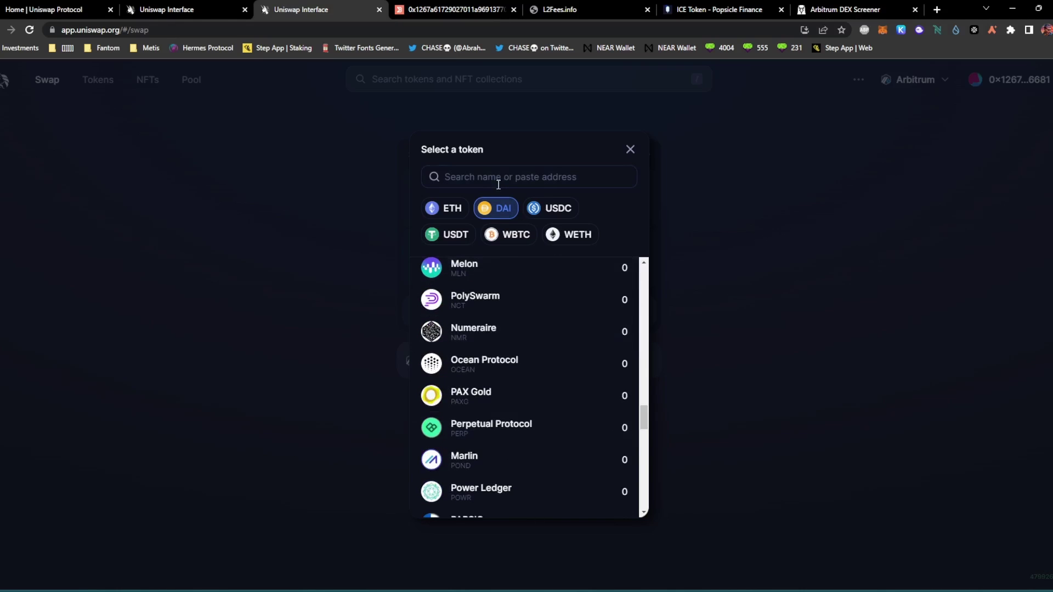
type("bat")
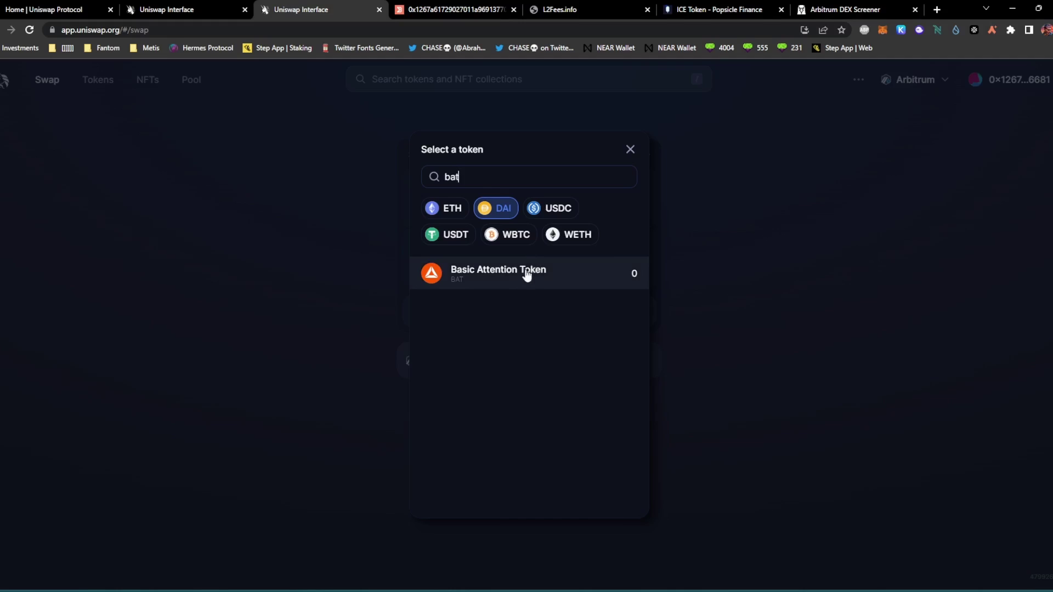
Step: Replace the token search with "oil" and check whether the list offers that token
double_click(447, 179)
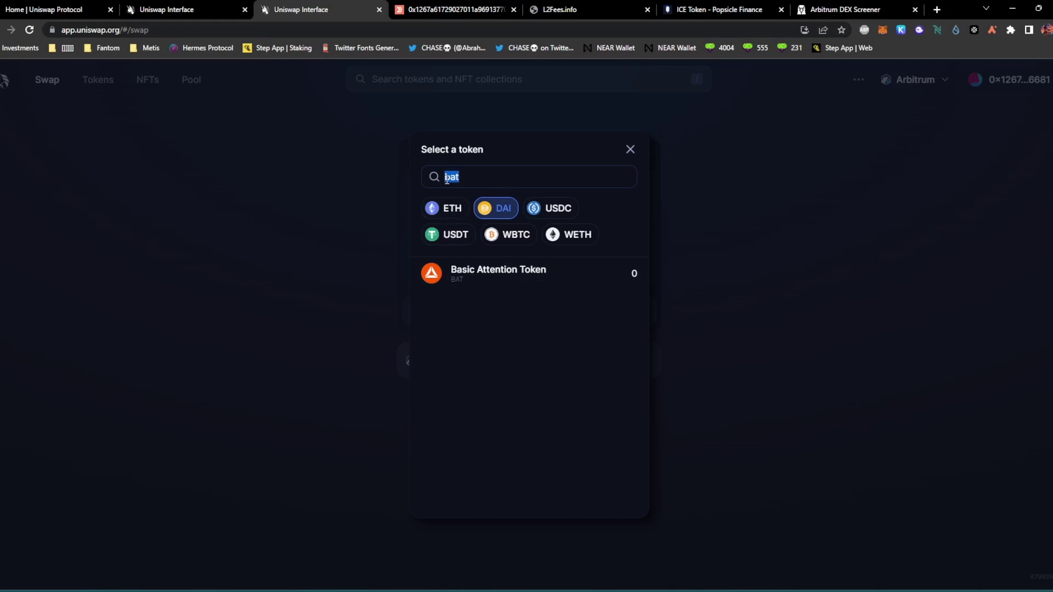
key("BackSpace")
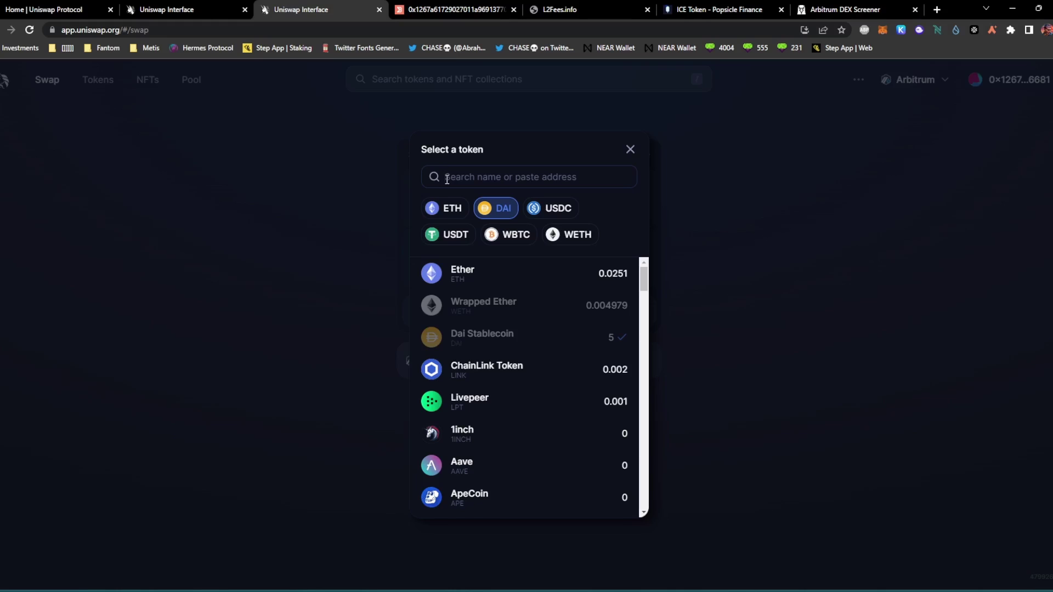
type("oil")
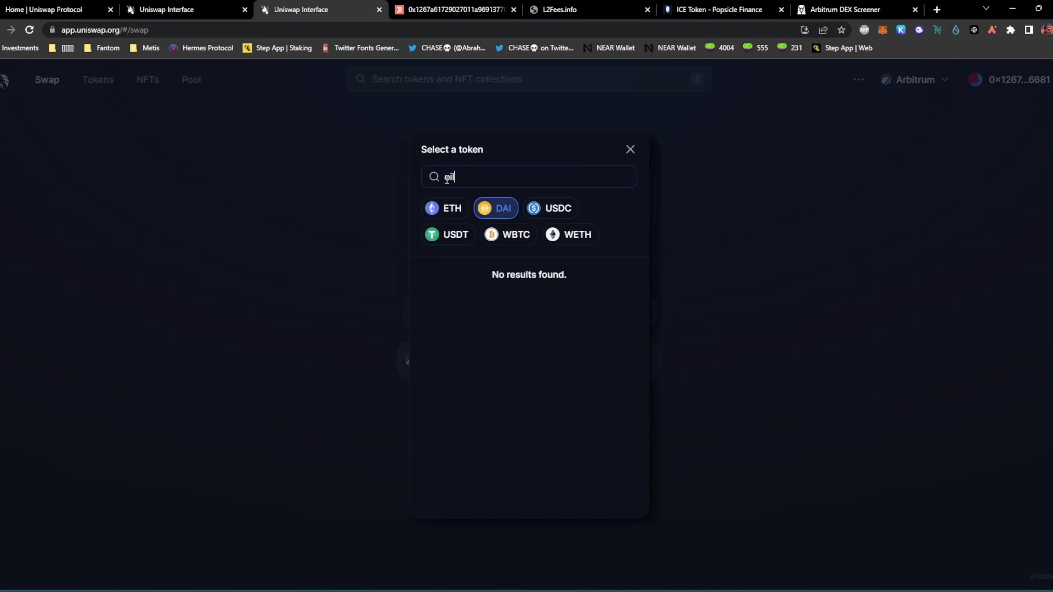
left_click_drag(470, 278, 584, 281)
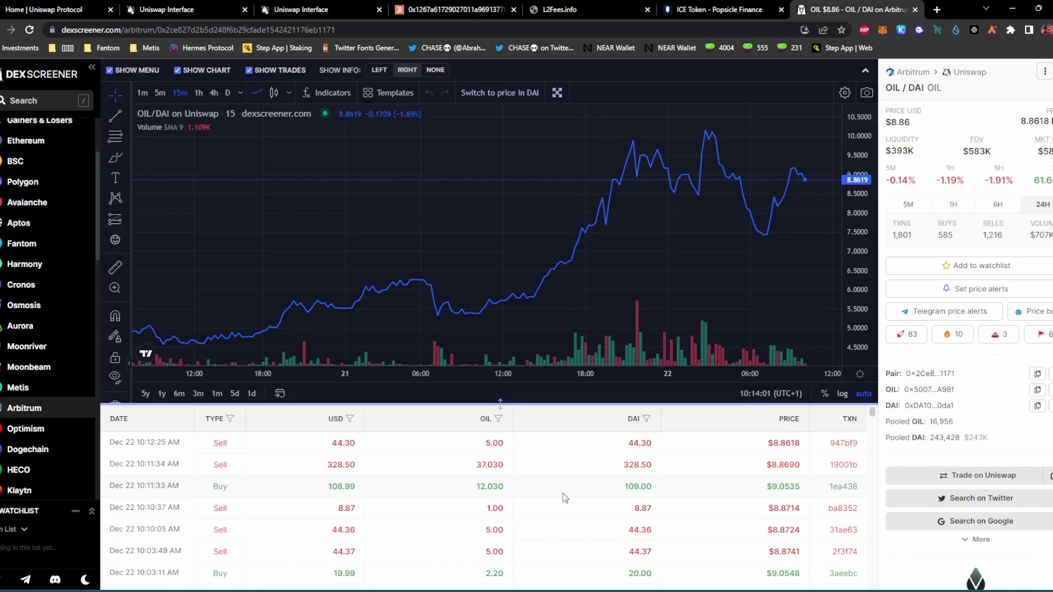
Step: Switch to DEX Screener and copy the OIL token's contract address from the OIL/DAI pair on Arbitrum
triple_click(906, 393)
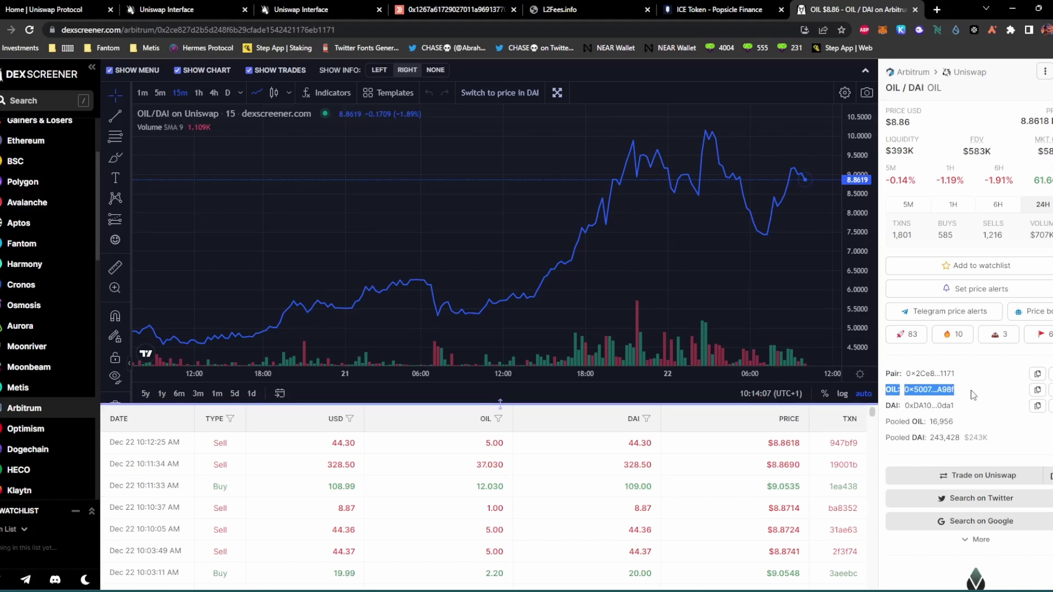
left_click(1037, 390)
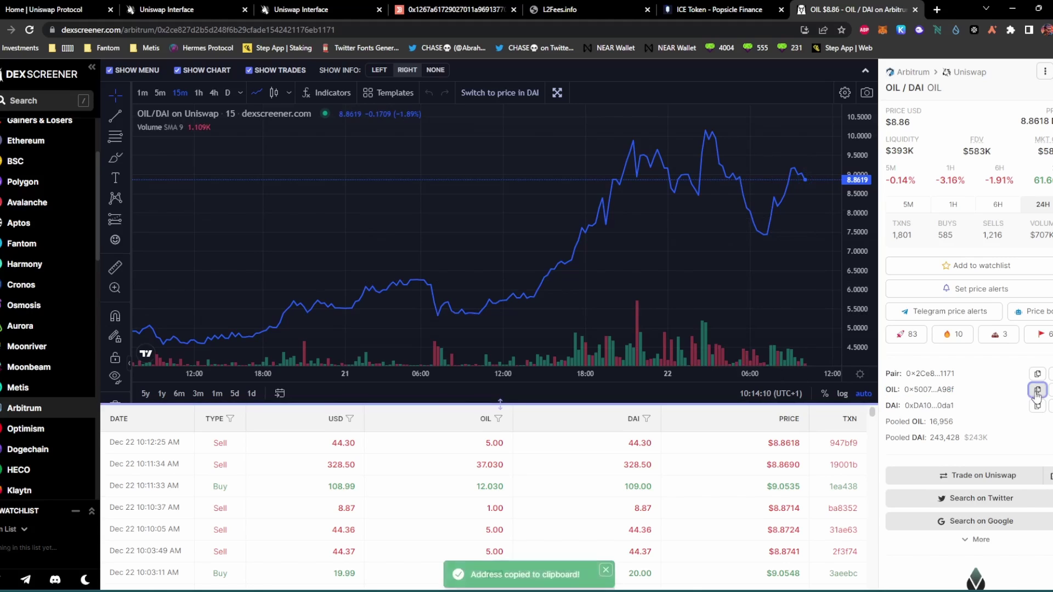
Step: Return to Uniswap, select OIL as the token received using the copied contract address, and set the WETH amount to the maximum balance
left_click(321, 9)
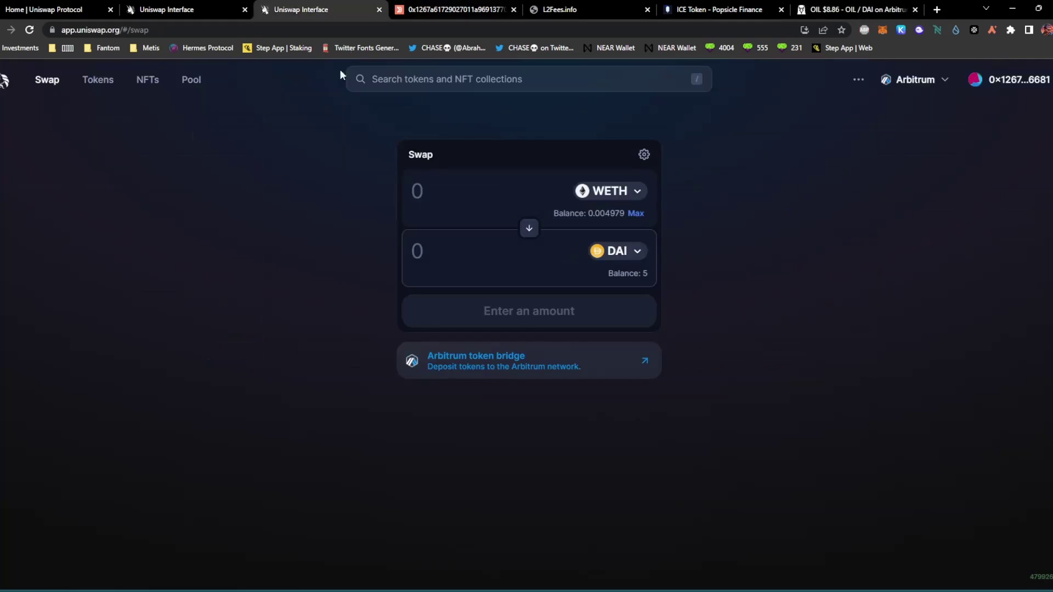
left_click(627, 254)
key("ctrl+v")
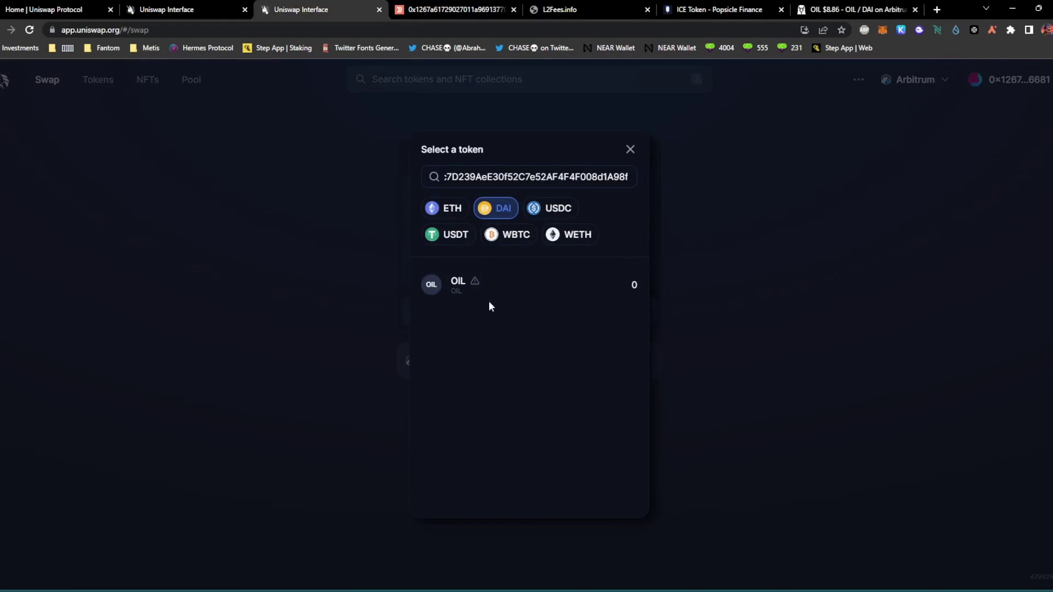
left_click(547, 296)
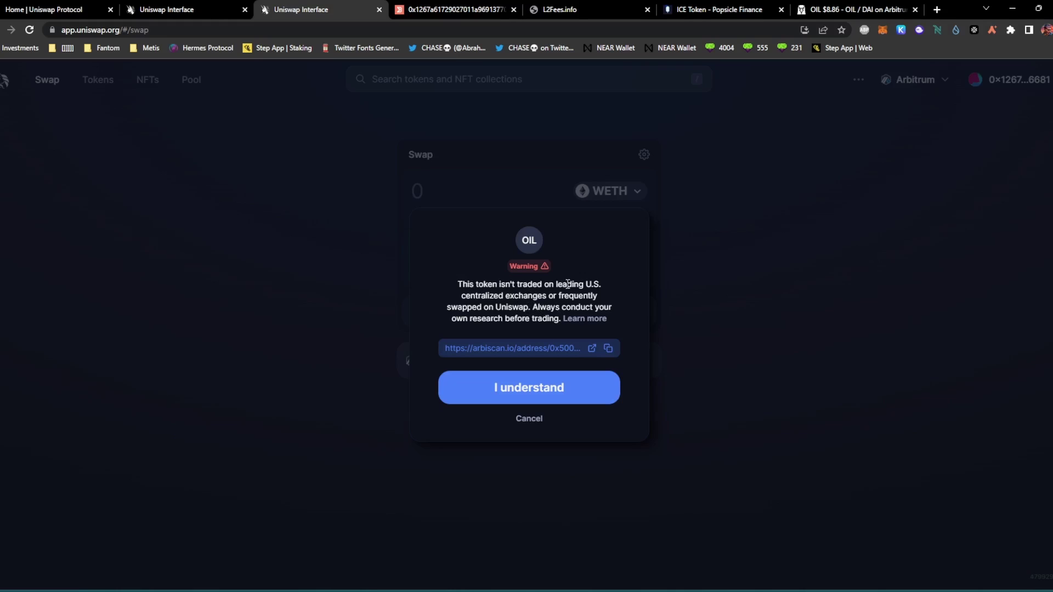
left_click(556, 385)
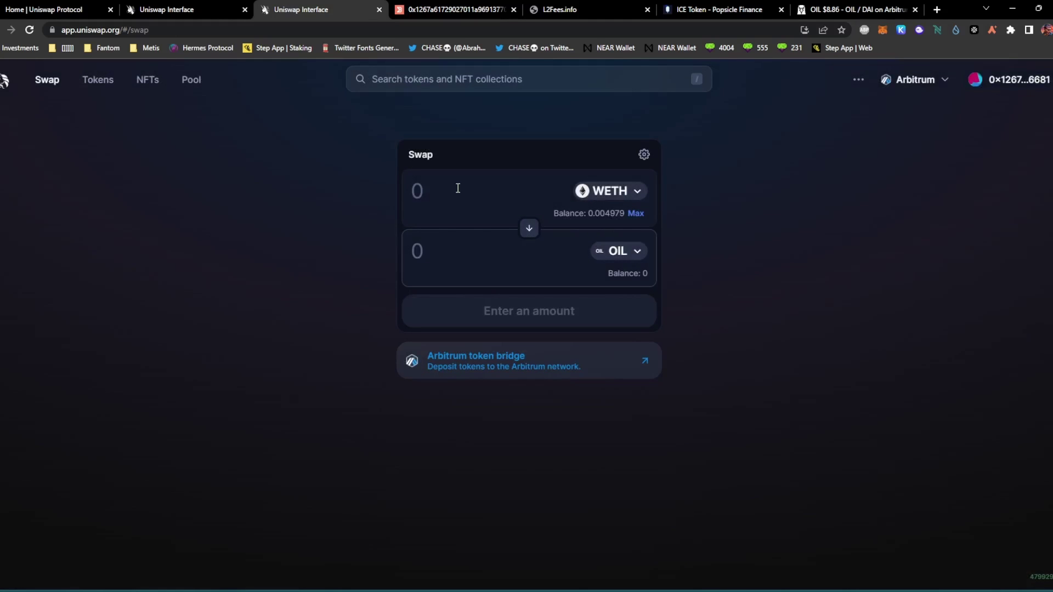
left_click(636, 214)
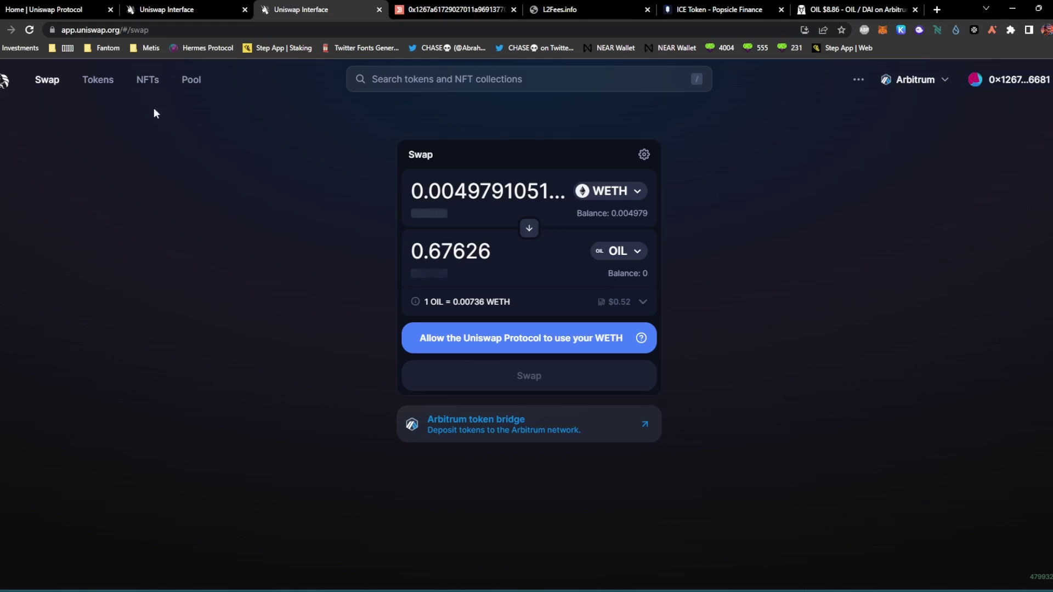
Step: Start a new liquidity position in the pools for the ETH and DAI pair with the 0.3% fee tier
left_click(186, 86)
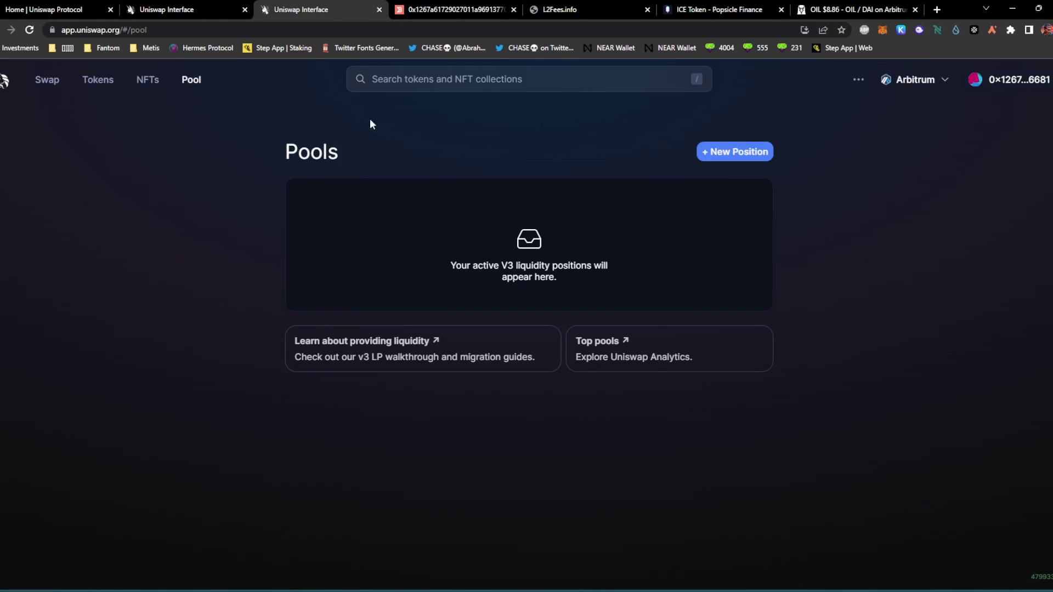
left_click_drag(455, 267, 600, 288)
left_click(600, 288)
left_click(730, 152)
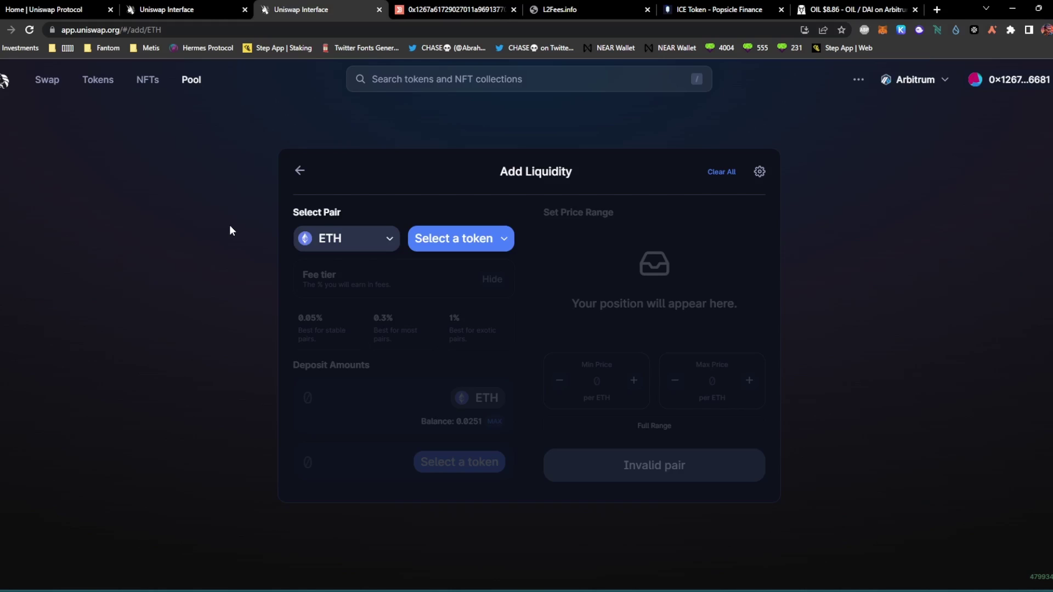
left_click(460, 244)
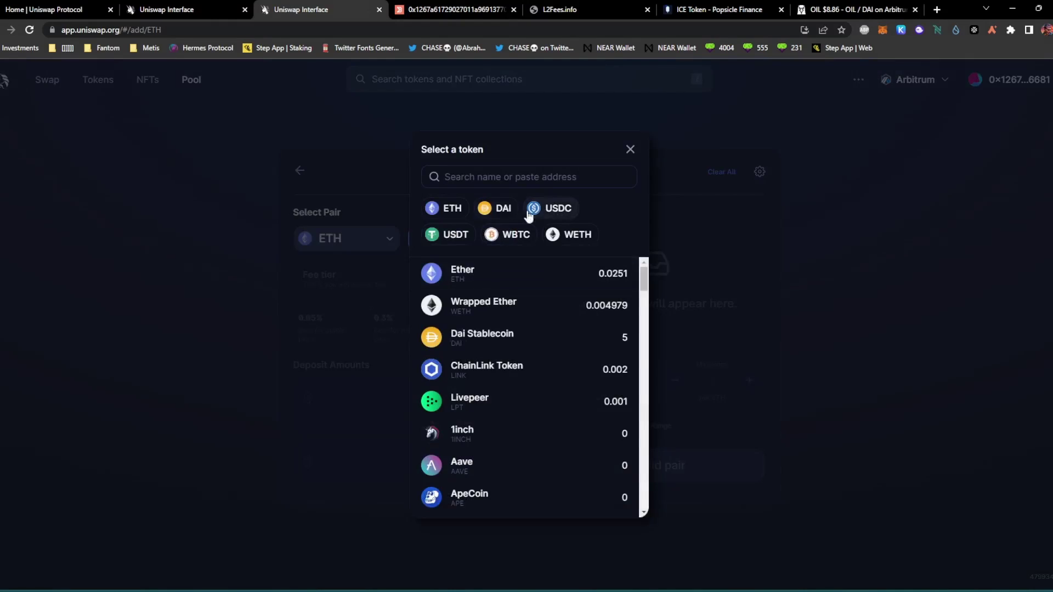
left_click(503, 209)
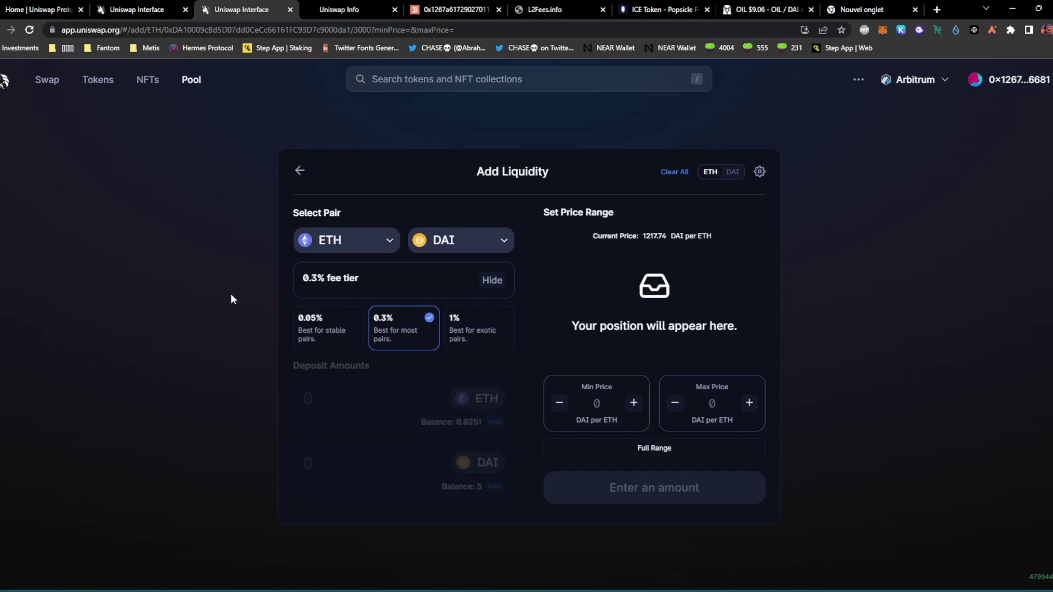
left_click(383, 331)
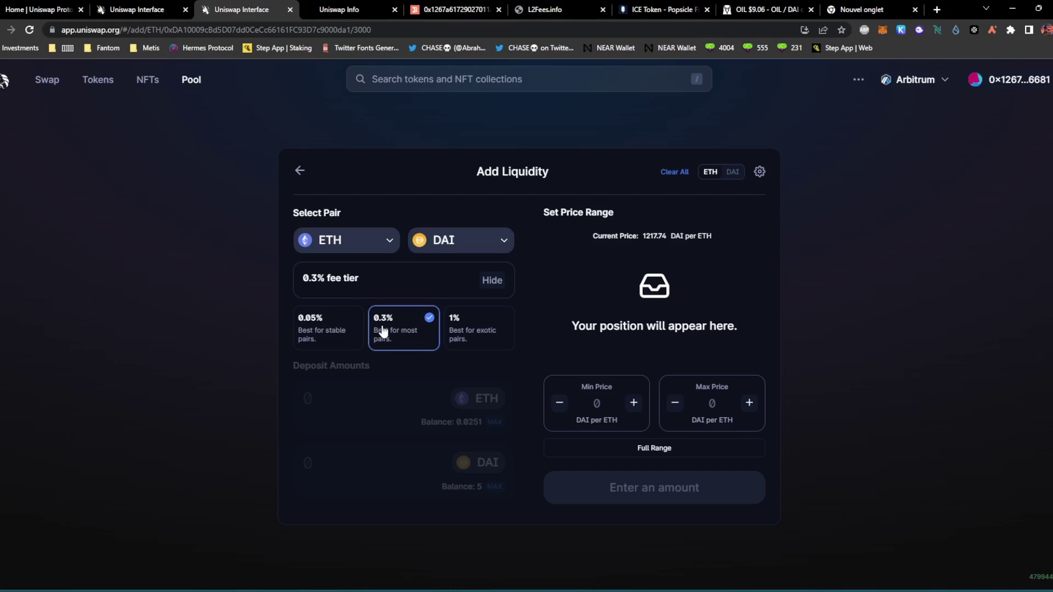
left_click(382, 330)
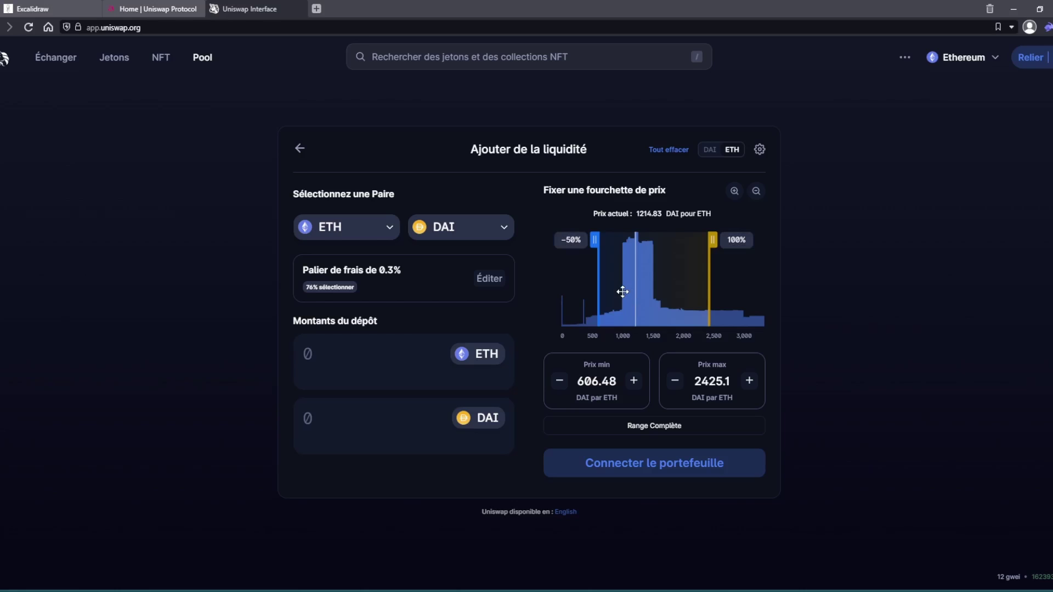
Step: Examine the minimum and maximum price limits of the ETH/DAI liquidity range in the French Uniswap page on Ethereum
mouse_move(595, 240)
left_mouse_down()
mouse_move(585, 240)
mouse_move(595, 240)
left_mouse_up()
left_click_drag(700, 390, 734, 381)
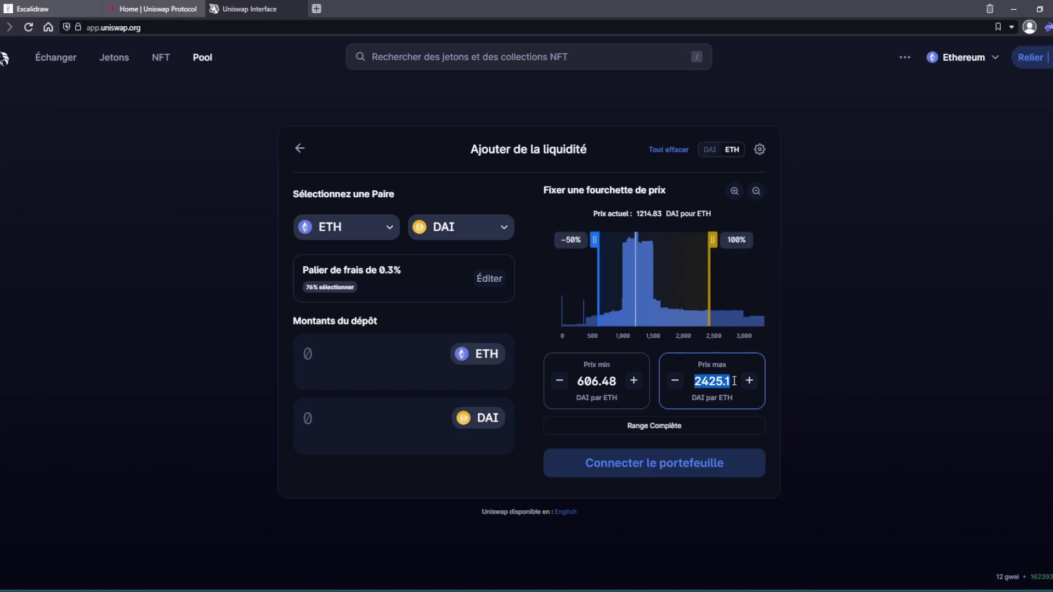
left_click(806, 377)
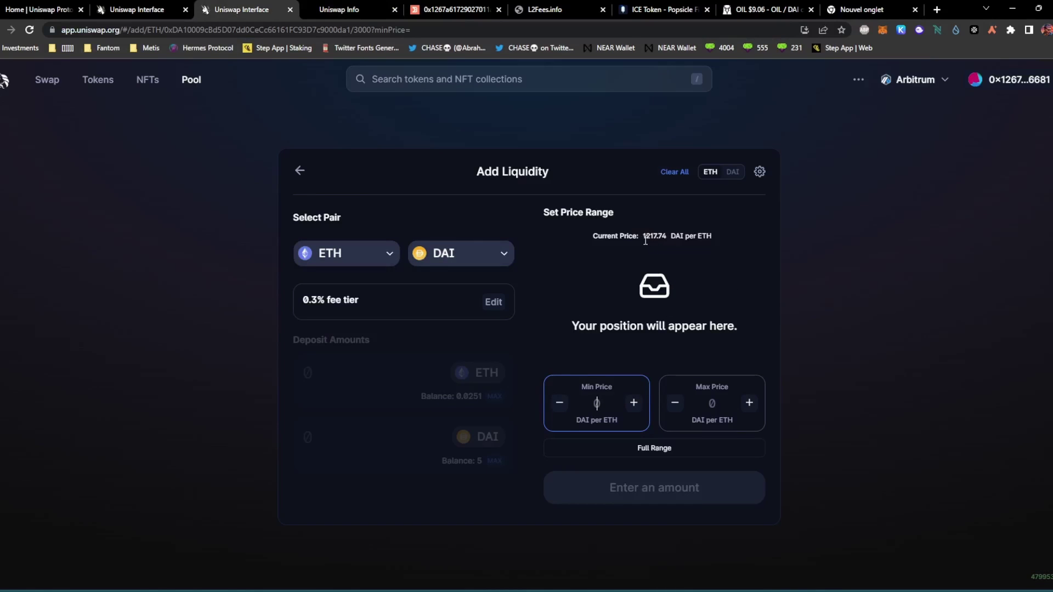
Step: In the Arbitrum liquidity form, set the price range to a minimum of 608 and a maximum of 2435 DAI per ETH
left_click_drag(643, 238, 669, 241)
left_click(598, 404)
type("608")
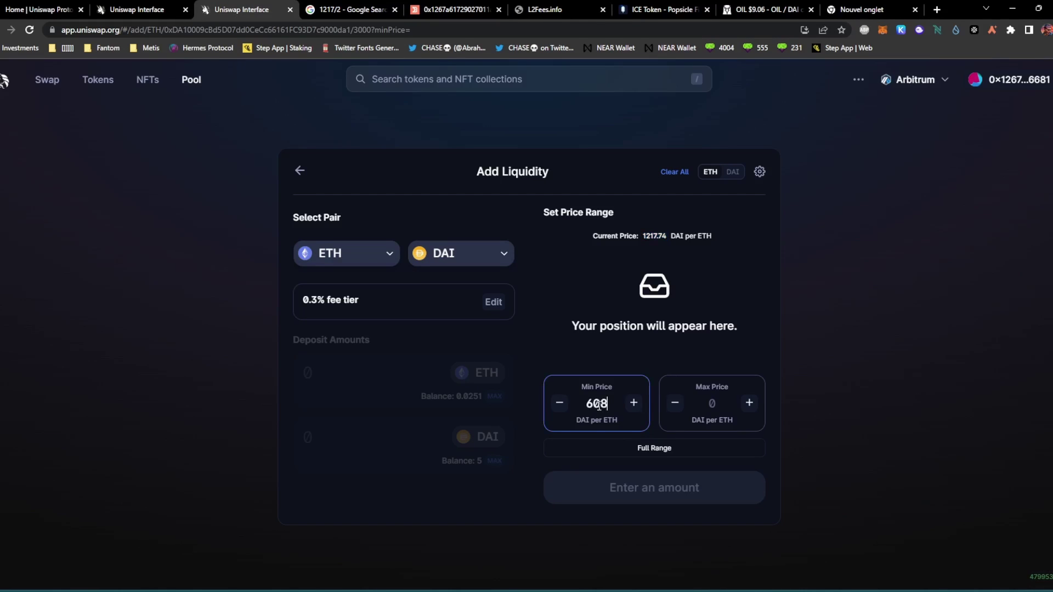
left_click(713, 404)
type("2")
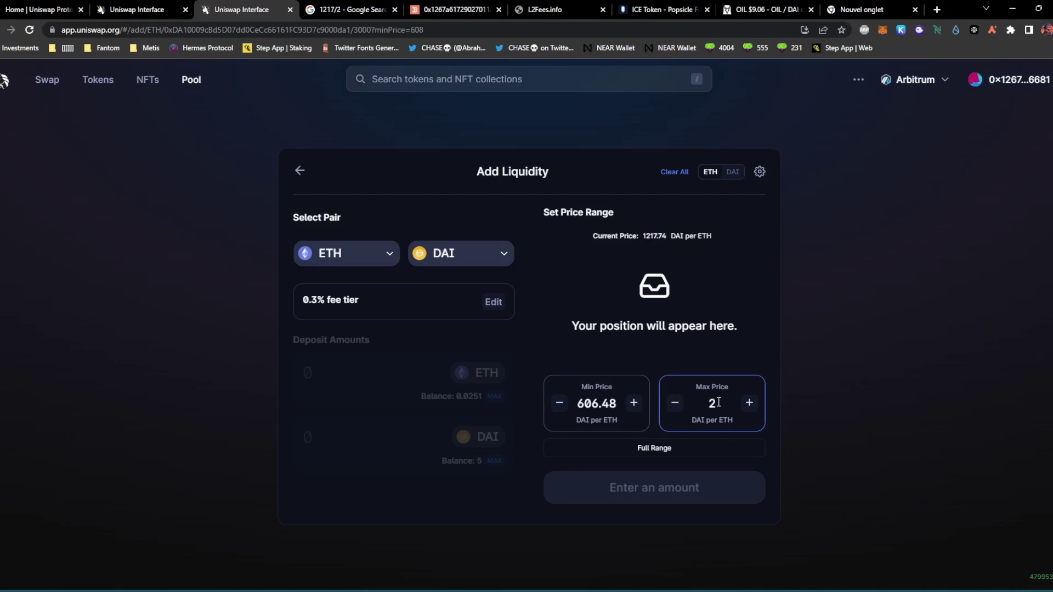
type("435")
left_click(560, 373)
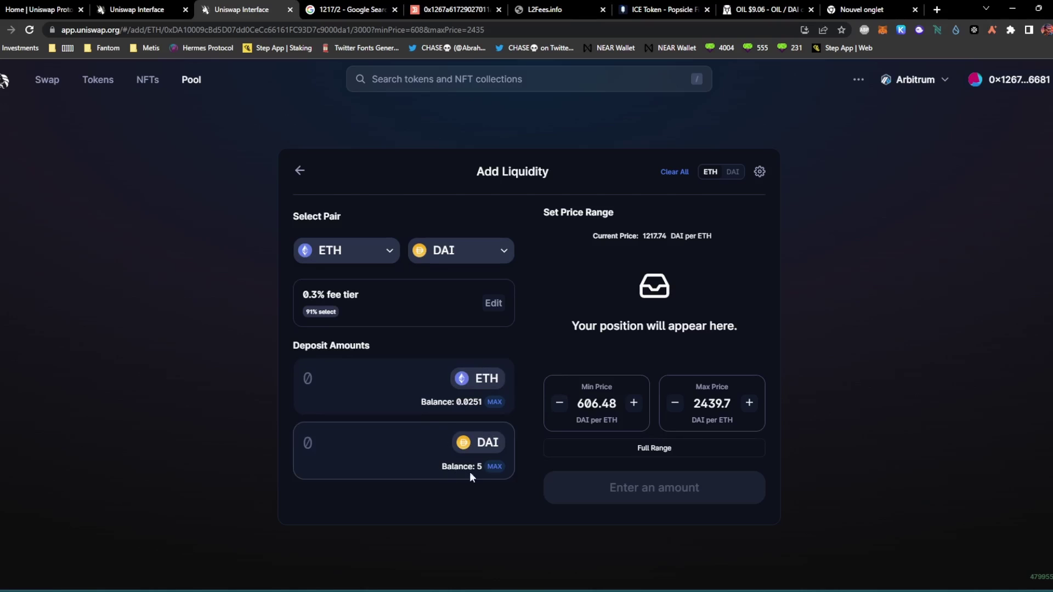
Step: Set the DAI deposit to the maximum balance of 5 and approve DAI for the liquidity position
left_click(494, 466)
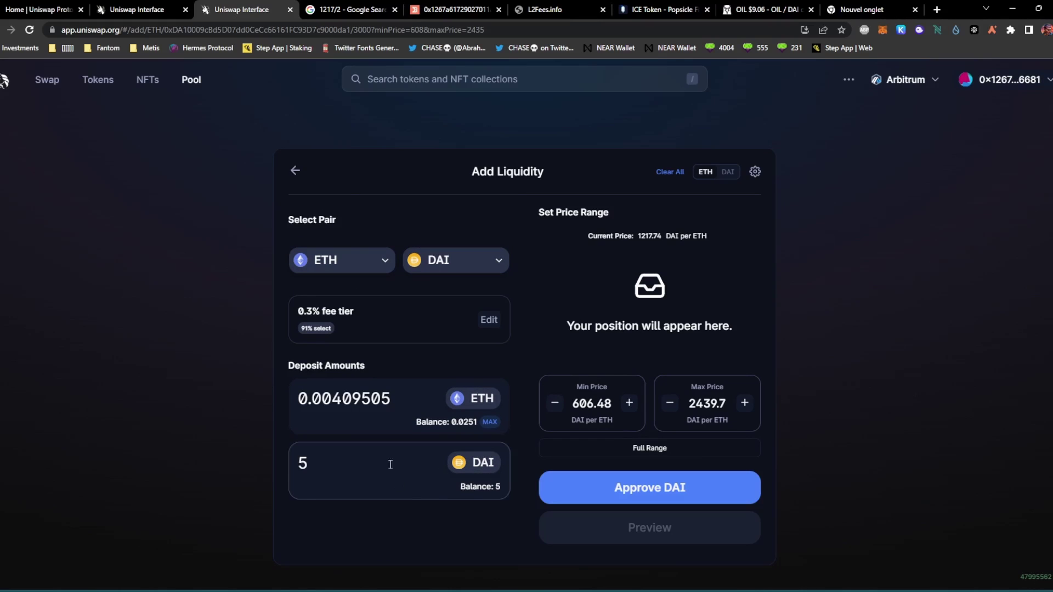
left_click_drag(395, 398, 287, 400)
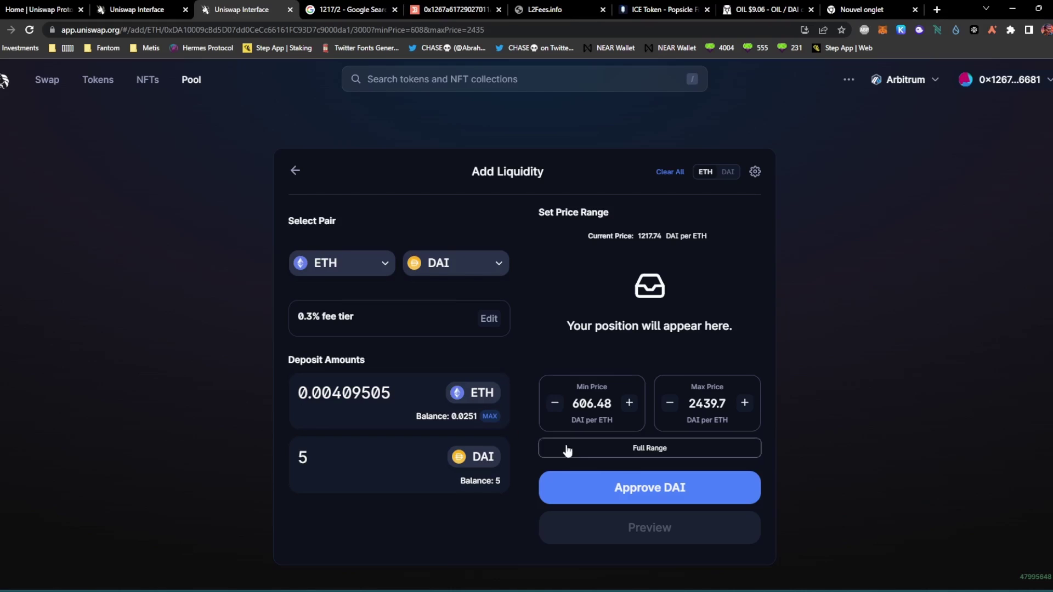
left_click(631, 478)
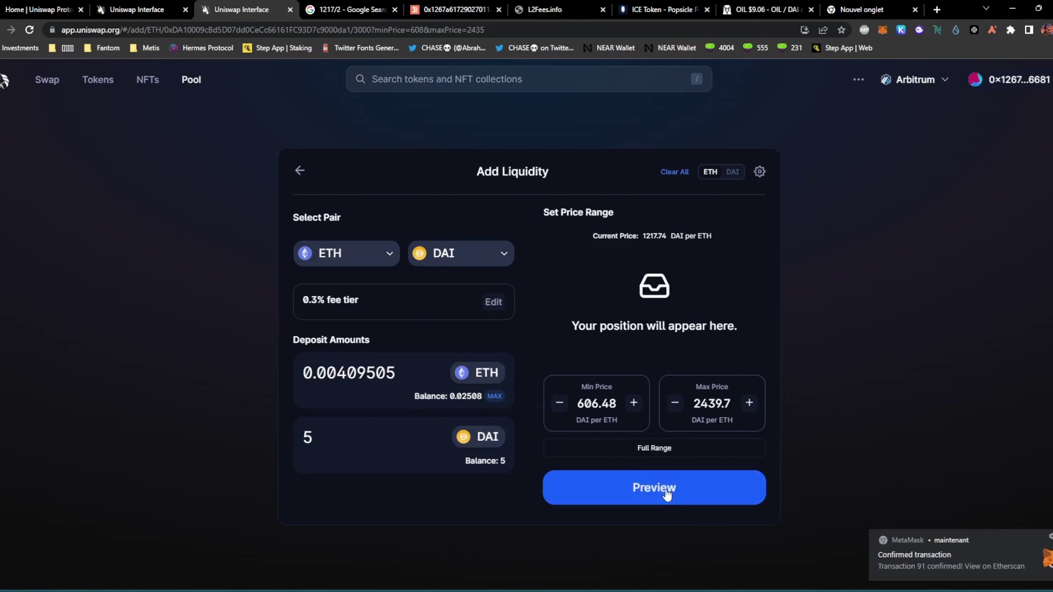
Step: Preview and add the ETH/DAI liquidity, and open the new position's details from the pools list
left_click(682, 493)
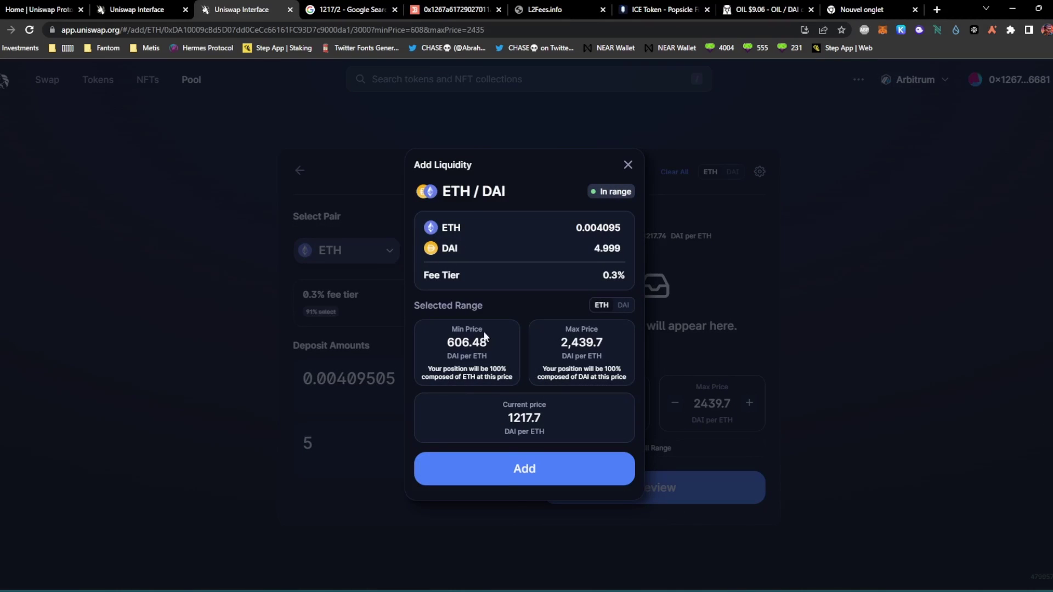
left_click(520, 478)
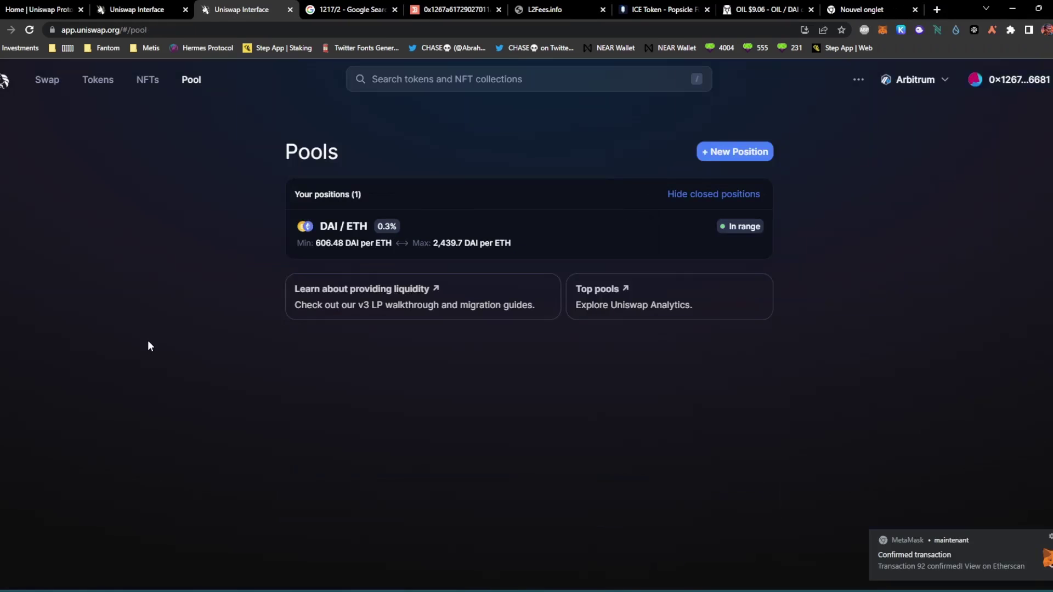
left_click(364, 230)
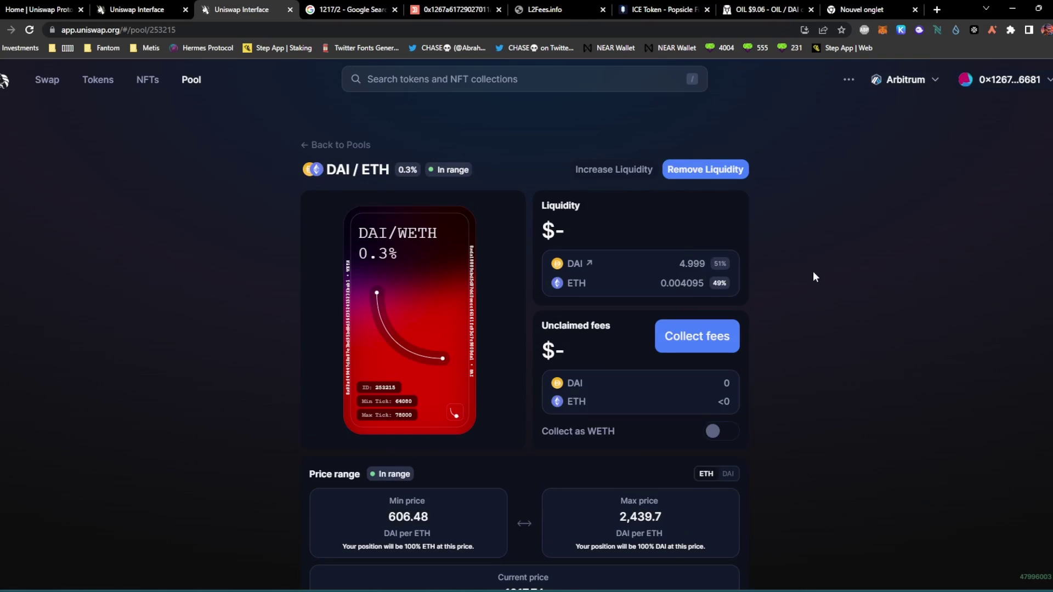
Step: Review the DAI/ETH position's price range, deposited token amounts and unclaimed fees
scroll(821, 265, "down", 2)
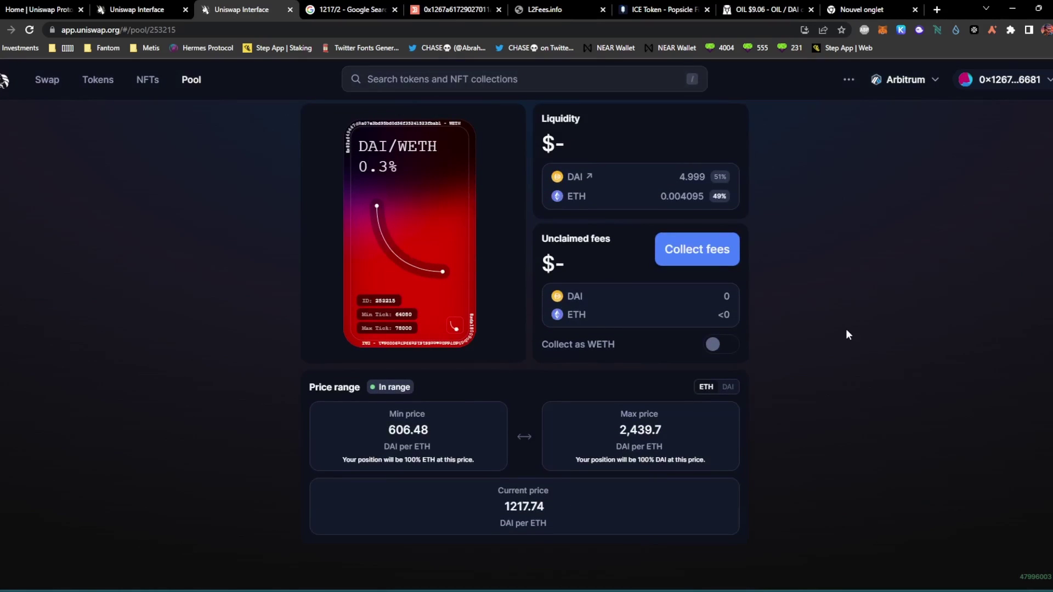
scroll(932, 343, "up", 2)
left_click_drag(694, 264, 731, 283)
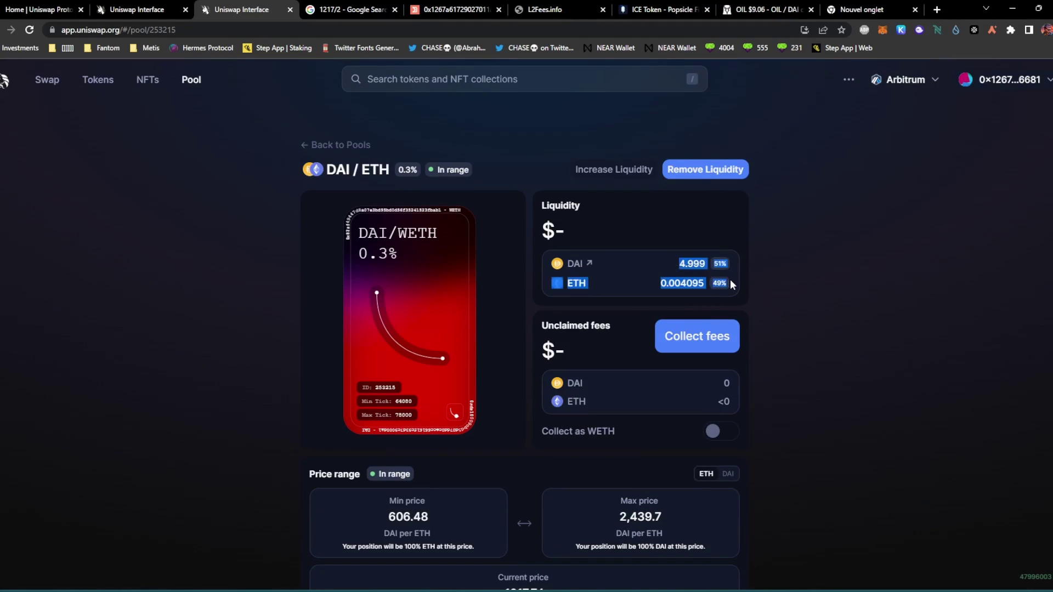
left_click(730, 280)
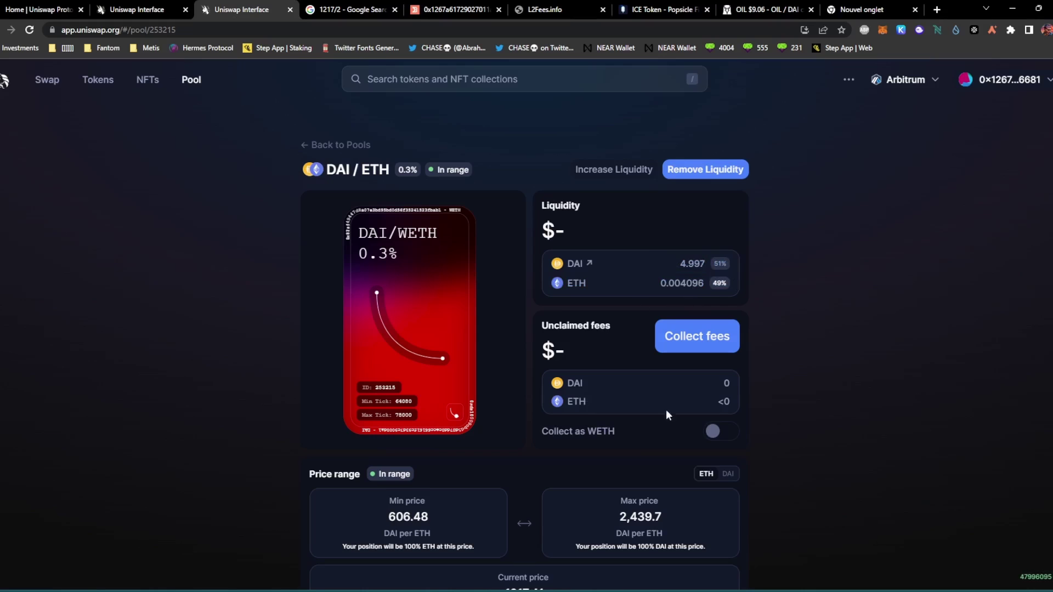
left_click_drag(711, 384, 751, 402)
left_click(778, 410)
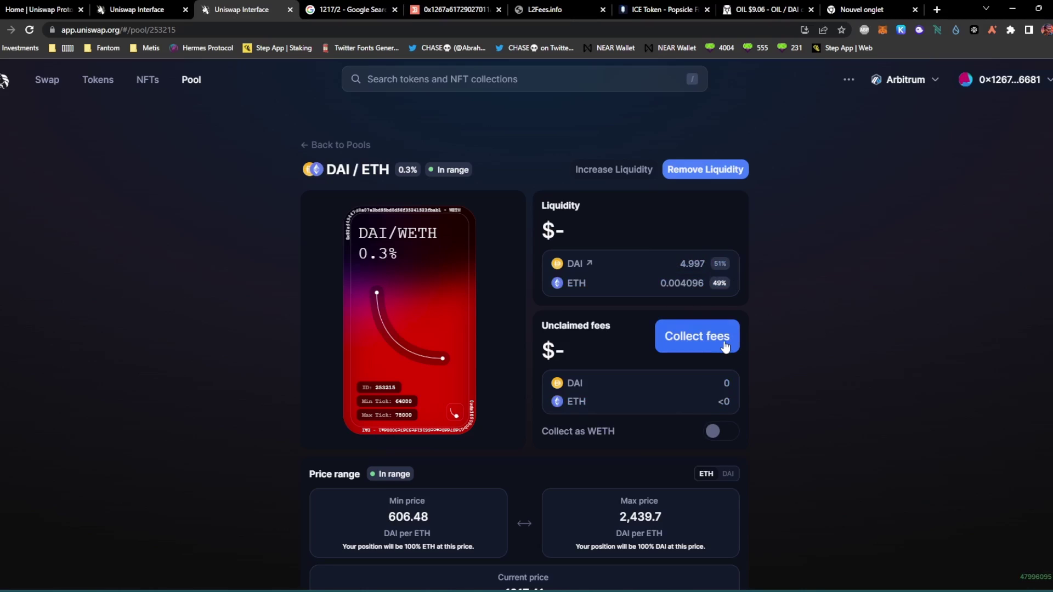
Step: Recheck the DAI/ETH position's minimum, maximum and current prices, and highlight its deposited token amounts
scroll(537, 366, "down", 2)
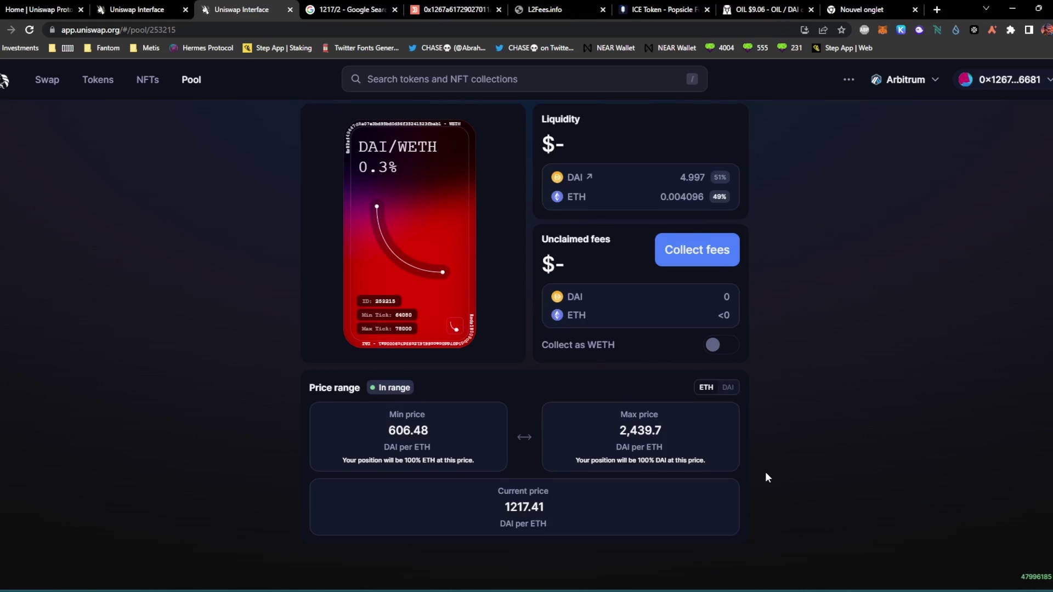
scroll(765, 471, "up", 2)
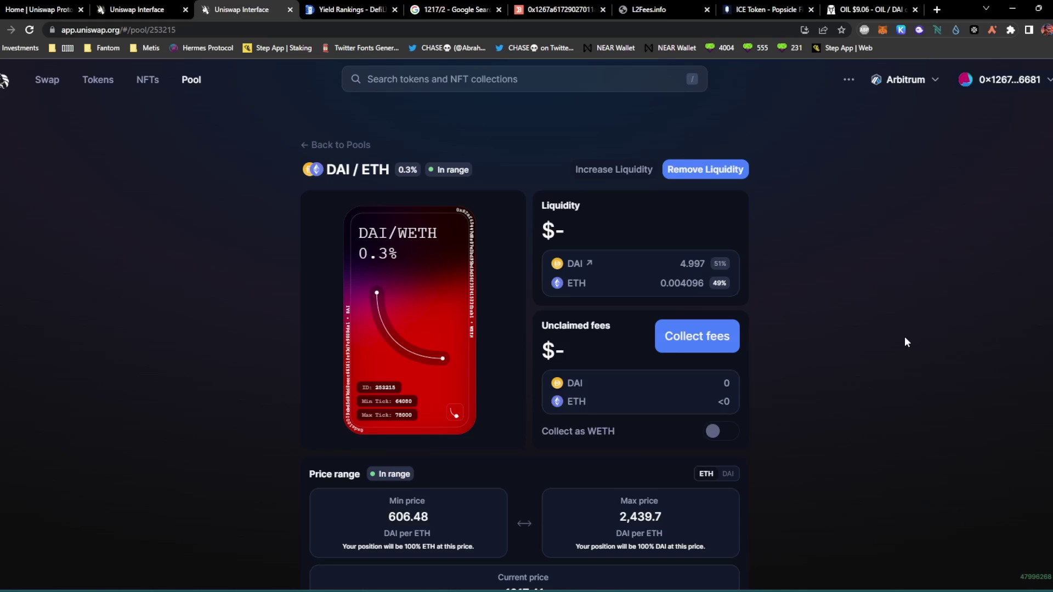
left_click_drag(680, 264, 729, 287)
left_click(791, 304)
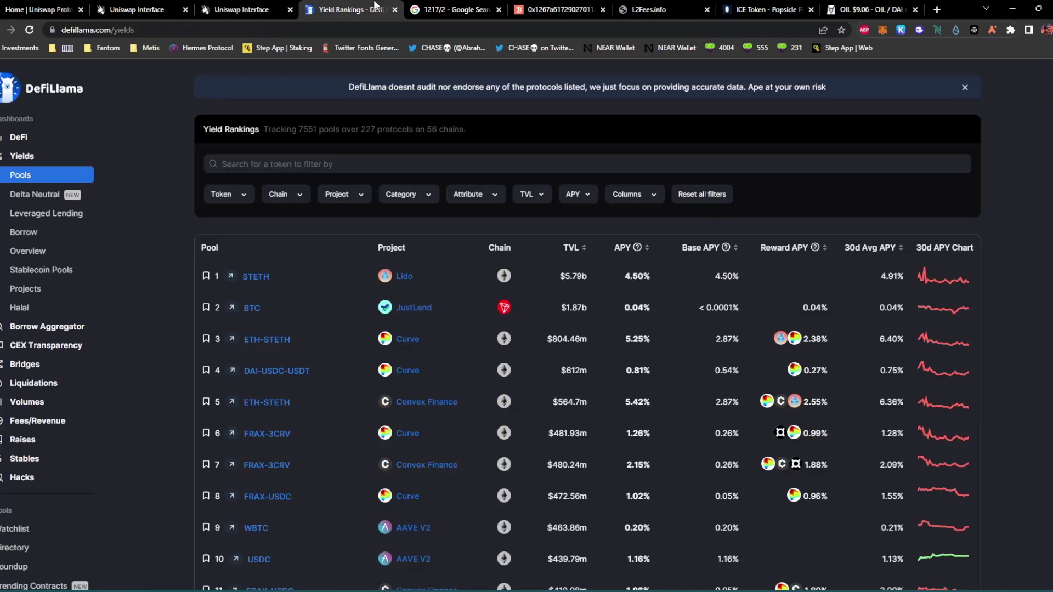
Step: Switch to DefiLlama's yield rankings and filter the pools to the Arbitrum chain only
left_click(351, 10)
left_click(301, 199)
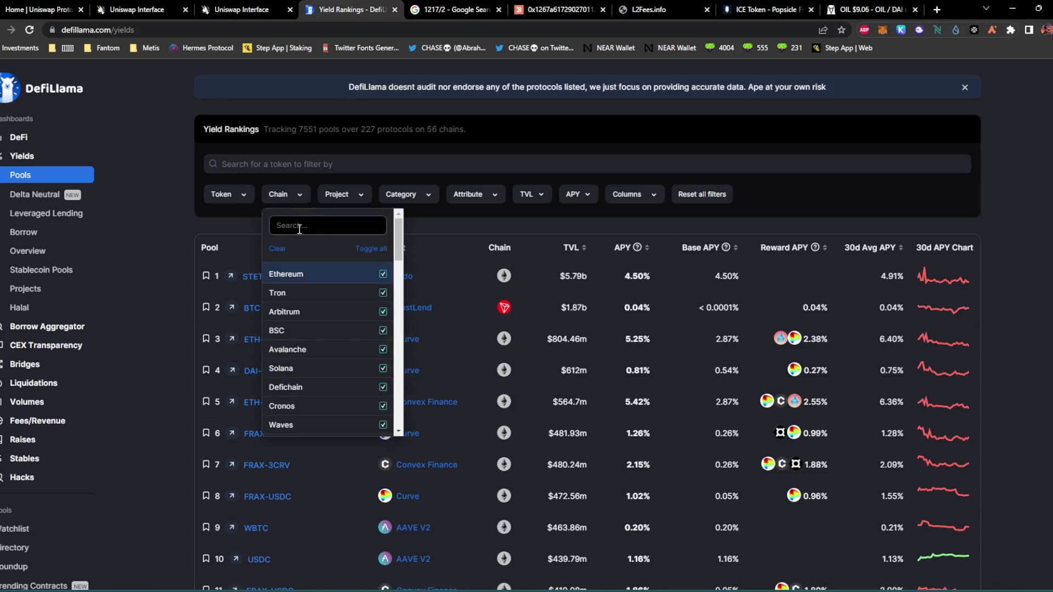
left_click(280, 250)
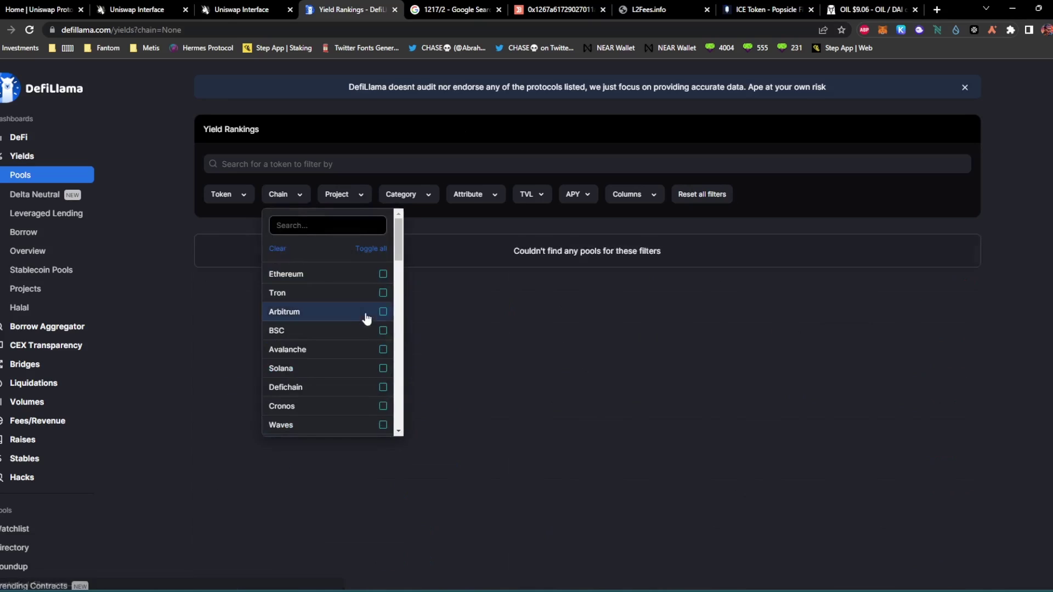
left_click(383, 311)
Step: Clear the project selection and limit the yield rankings to Uniswap V3
left_click(396, 197)
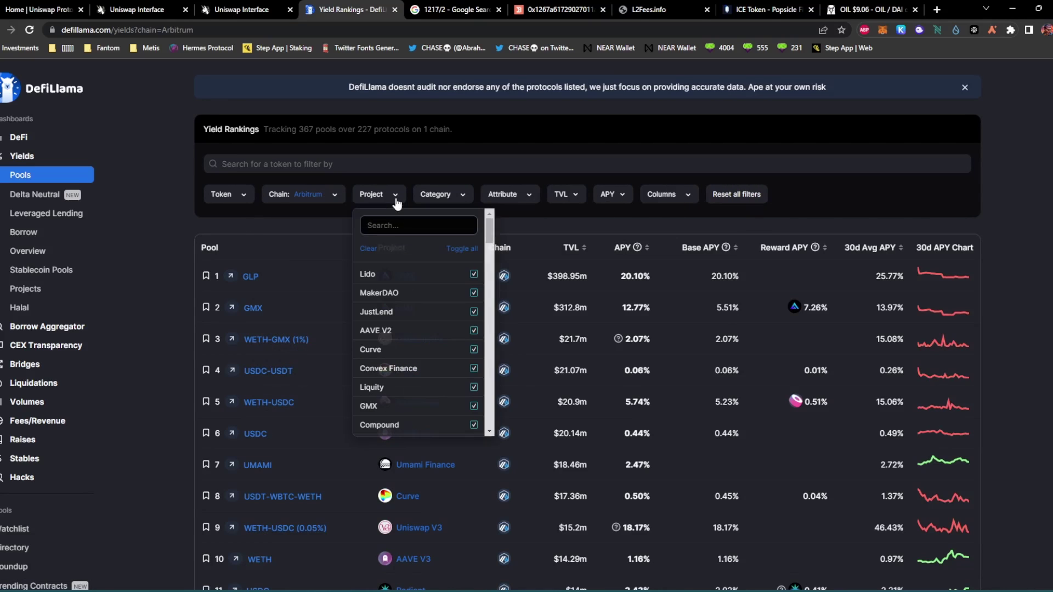
left_click(364, 250)
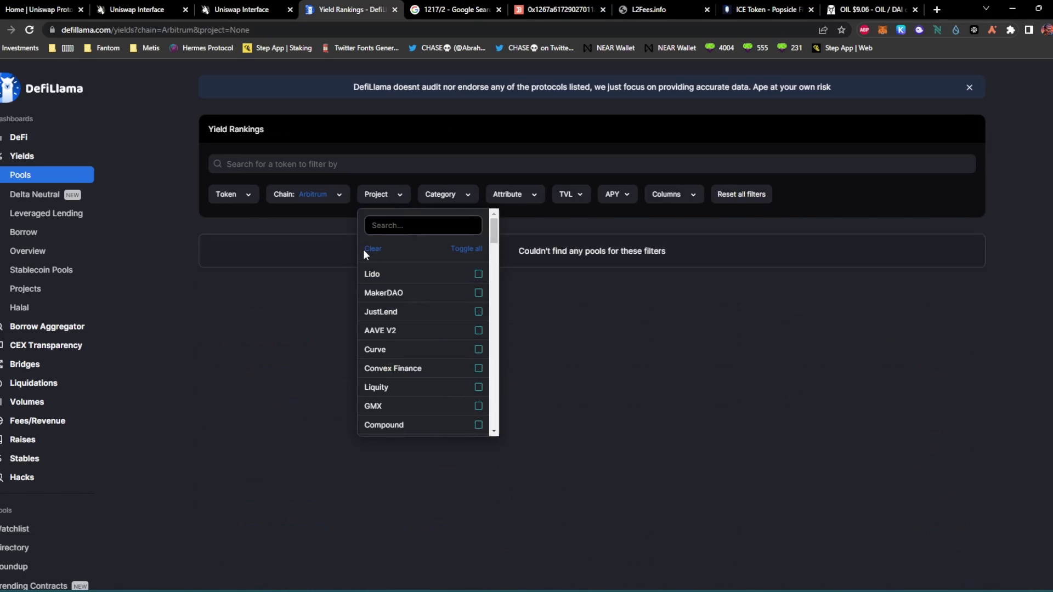
left_click(391, 225)
type("uni")
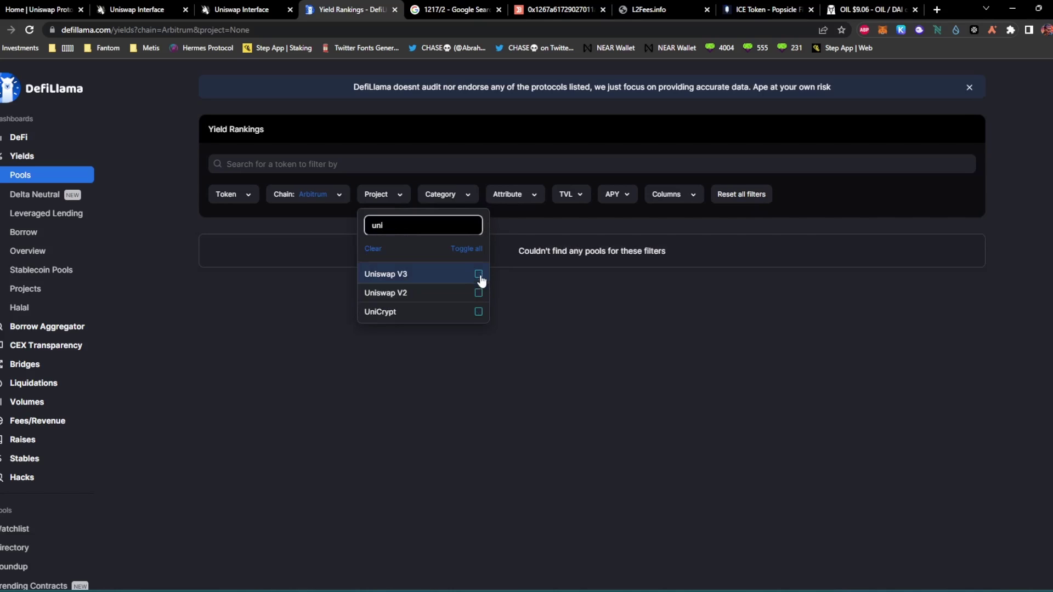
left_click(479, 274)
Step: Filter the Uniswap V3 pools by the DAI token and compare their 30-day average APY
left_click(247, 202)
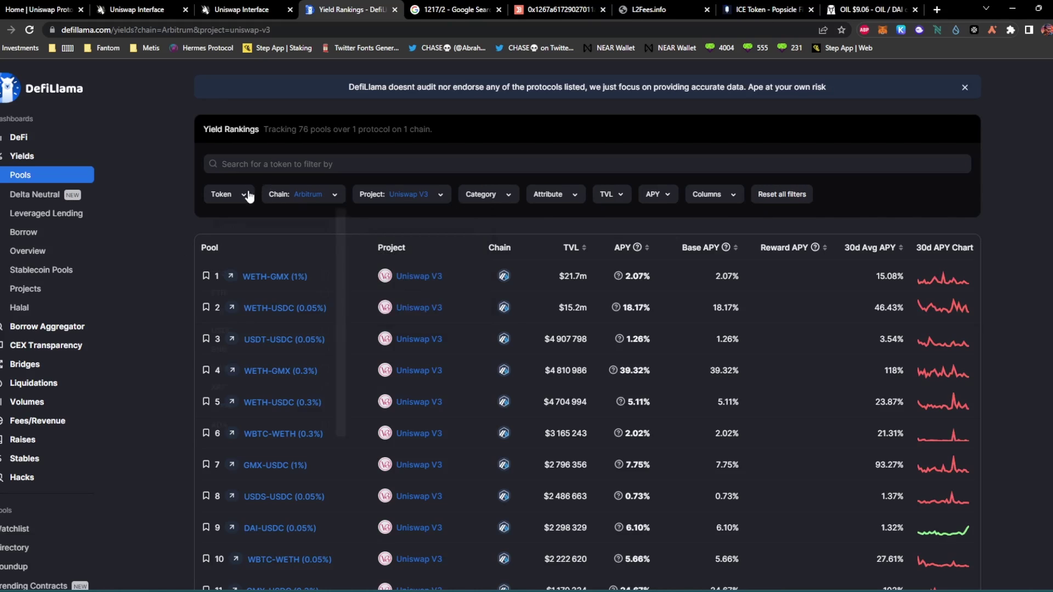
left_click(248, 196)
type("d")
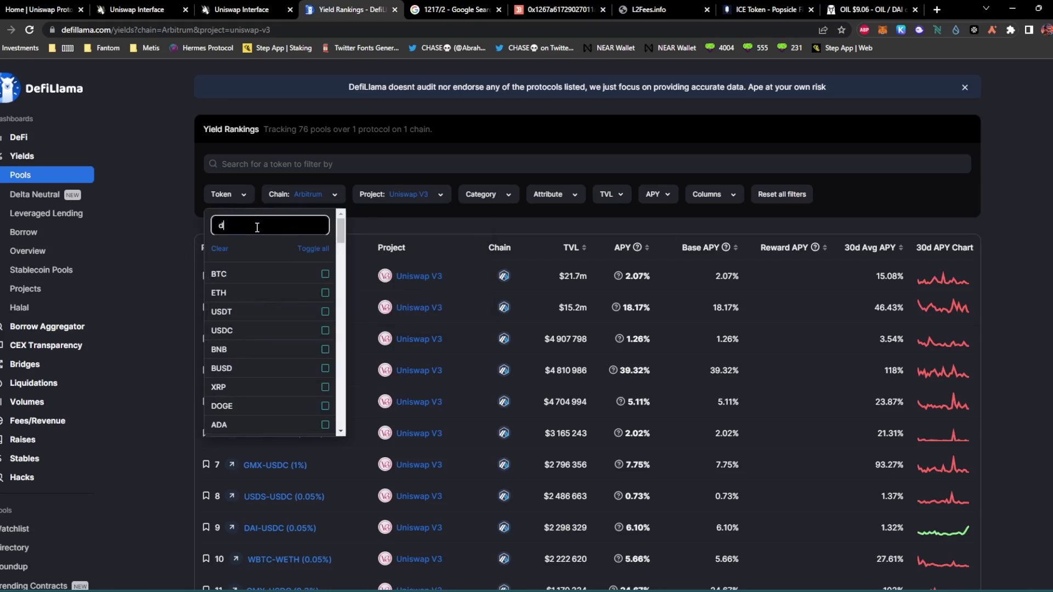
type("ai")
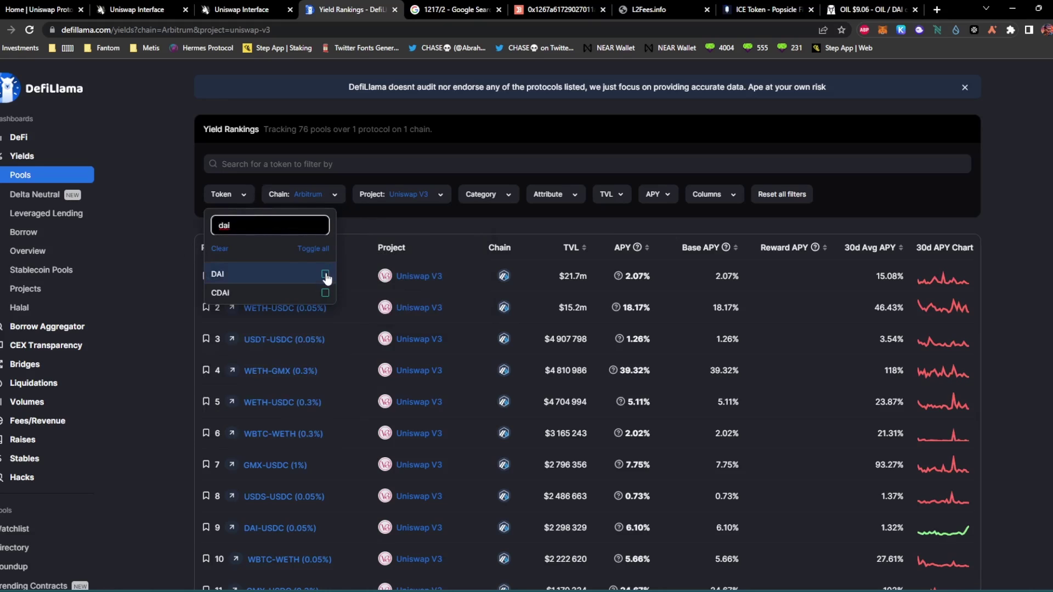
left_click(325, 274)
left_click(174, 363)
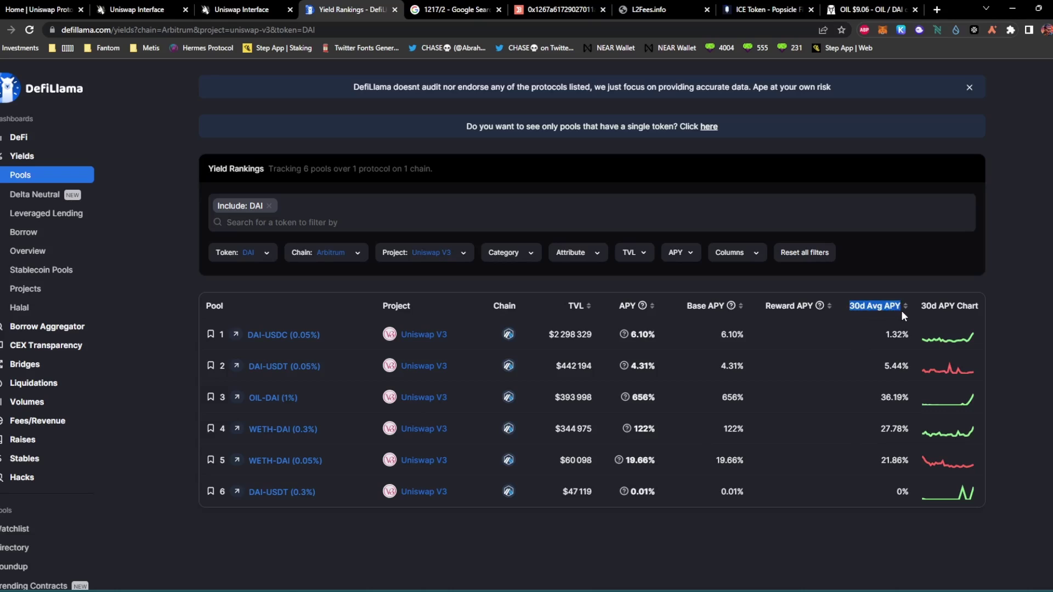
left_click(1031, 433)
left_click(778, 565)
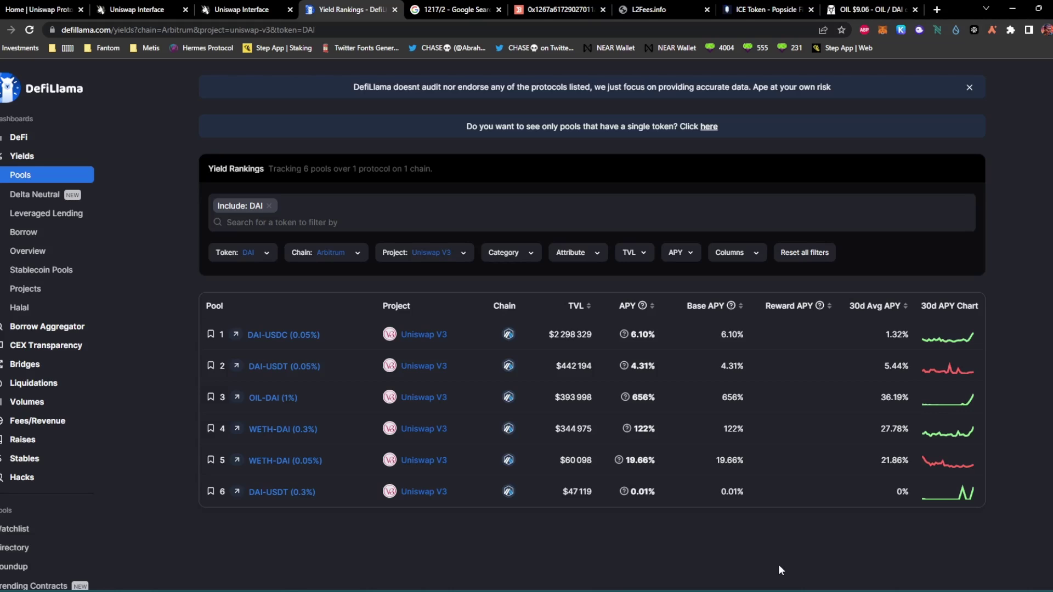
Step: Check the position's deposited amounts on Uniswap, and browse DefiLlama's Arbitrum Uniswap V3 pool yields without the DAI filter
key("ctrl+shift+Tab")
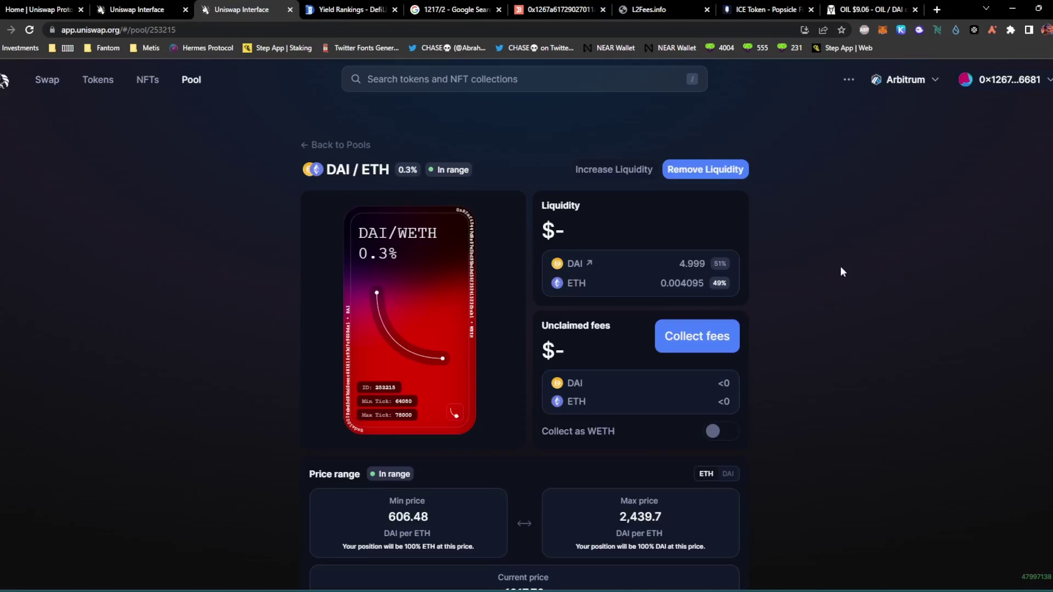
left_click_drag(686, 265, 750, 282)
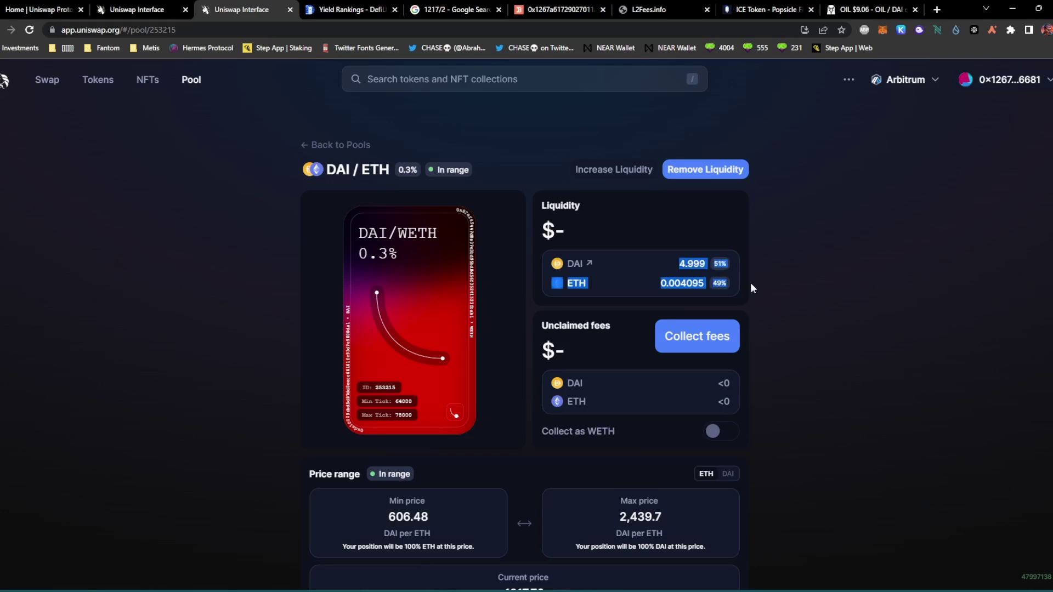
key("ctrl+Tab")
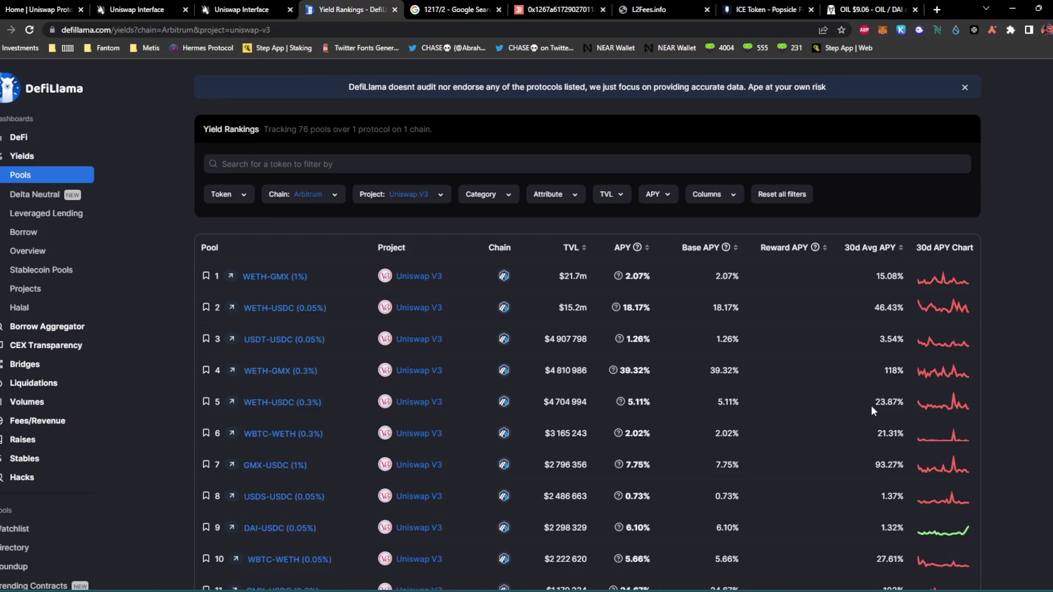
scroll(864, 371, "down", 4)
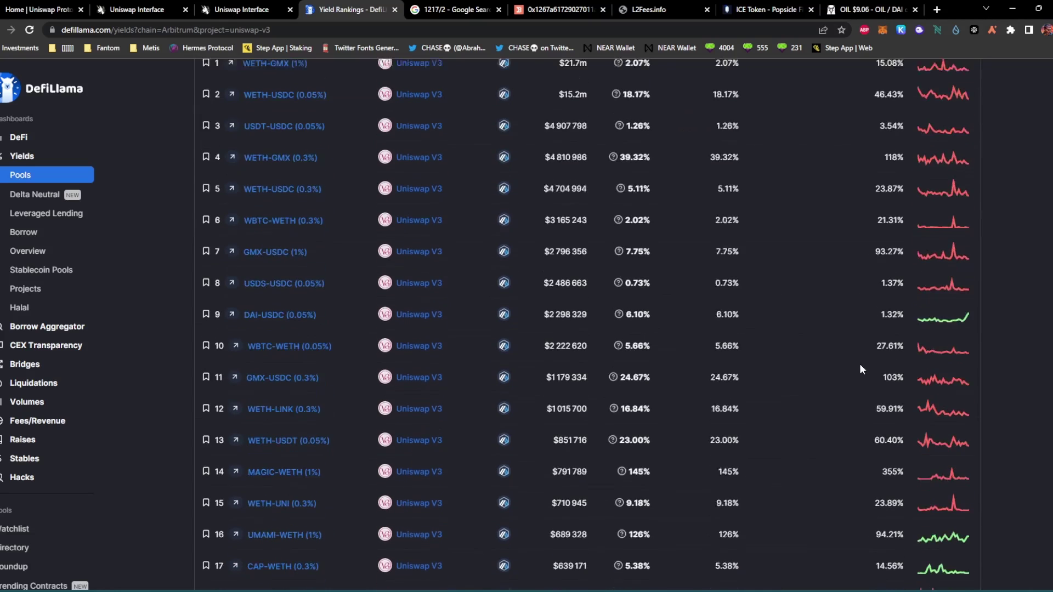
scroll(862, 370, "down", 2)
Step: Return to the DAI/ETH position on Uniswap and set its liquidity removal amount to 100%
left_click(247, 10)
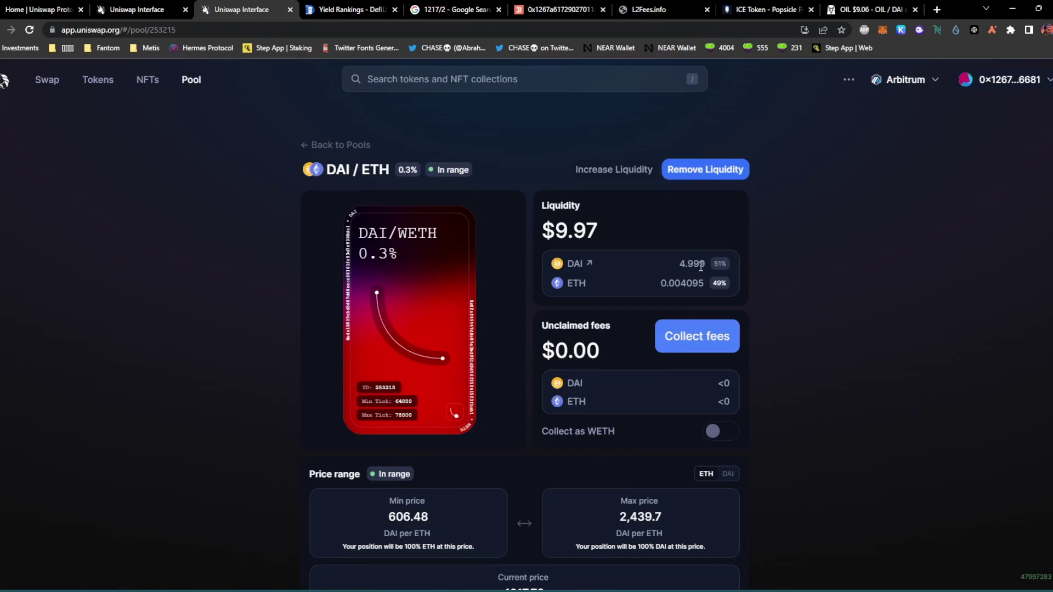
left_click(708, 173)
left_click(622, 216)
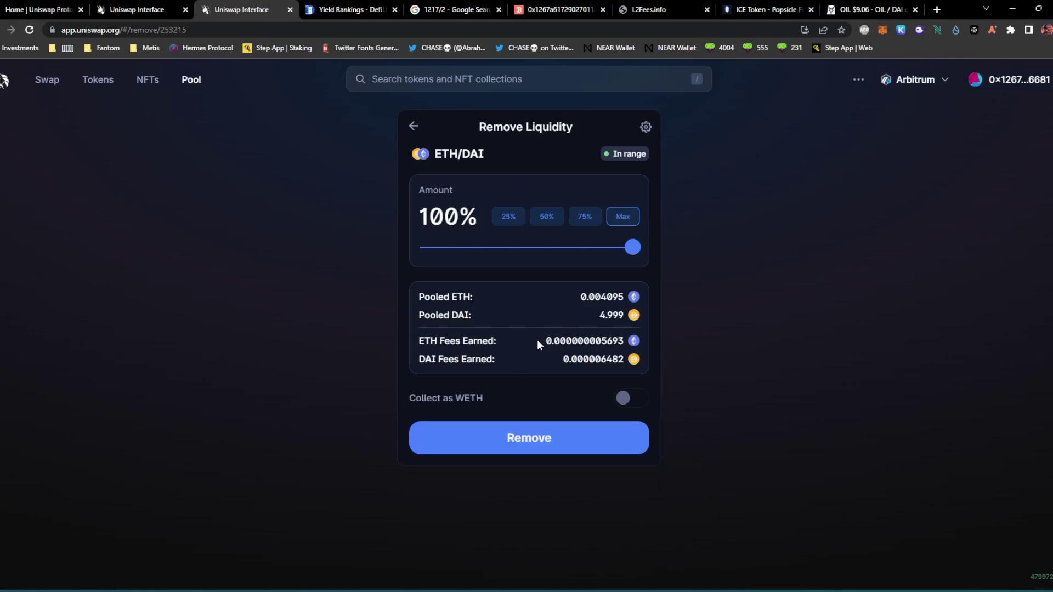
Step: Check the ETH and DAI fees earned and confirm removing the ETH/DAI liquidity
left_click(682, 341)
left_click_drag(539, 343, 625, 366)
left_click(763, 352)
left_click(543, 451)
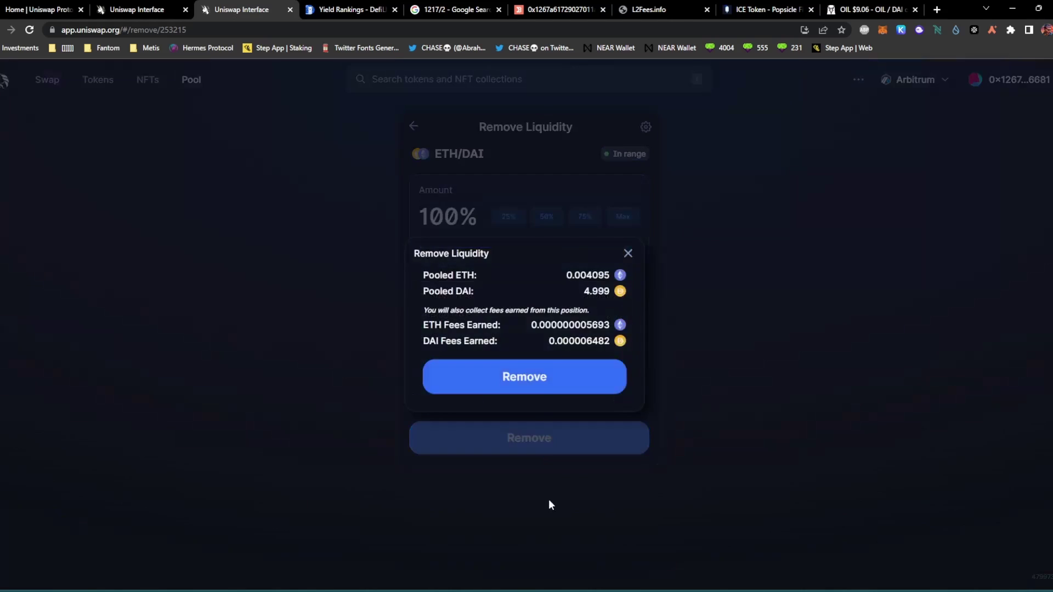
left_click(541, 387)
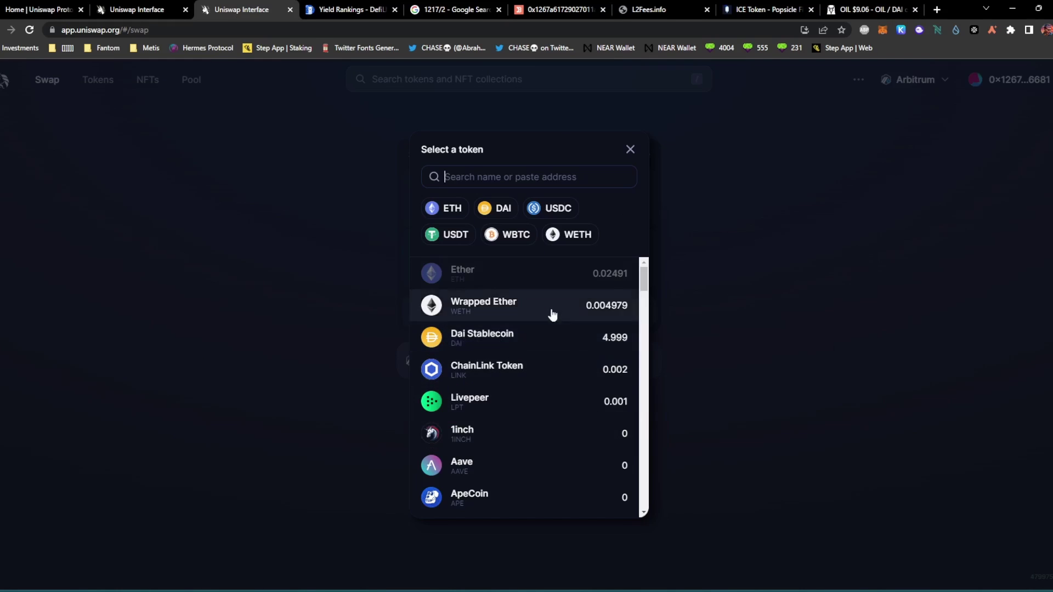
Step: Check the wallet's ETH, WETH and DAI balances in the swap form's token list
left_click(329, 300)
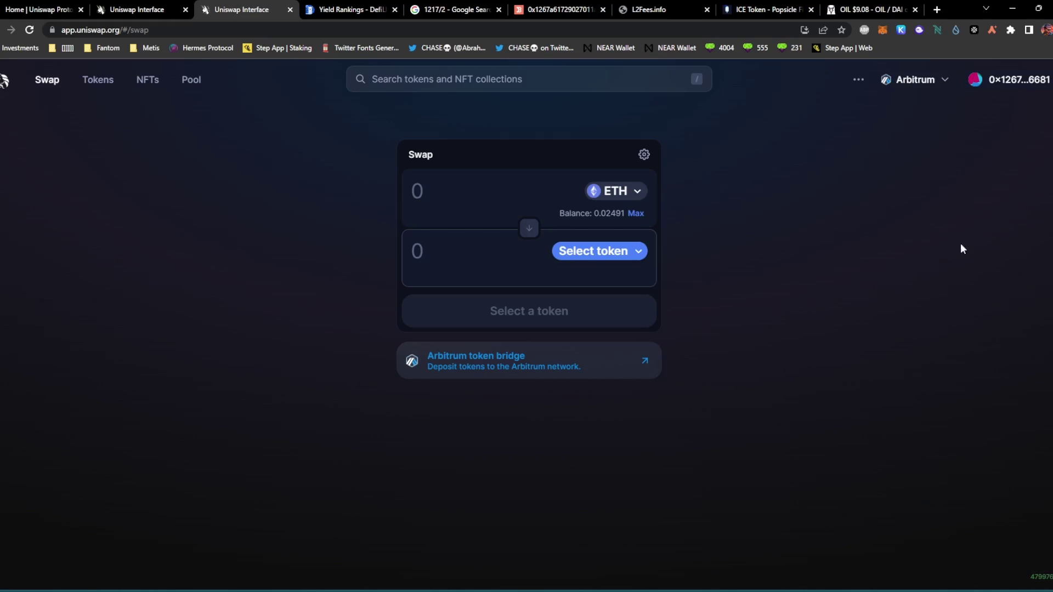
left_click(629, 251)
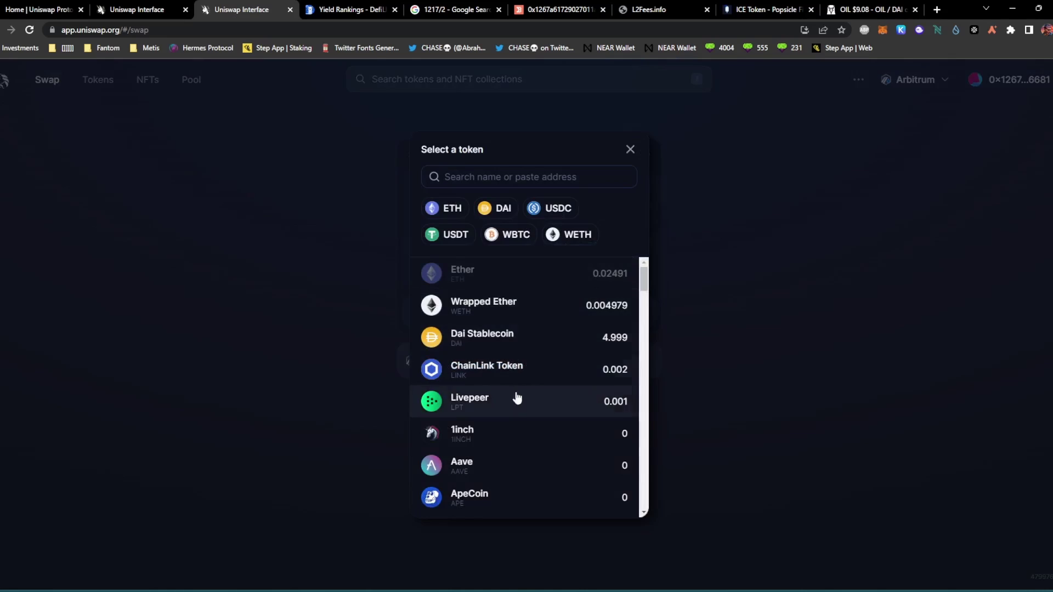
left_click(831, 324)
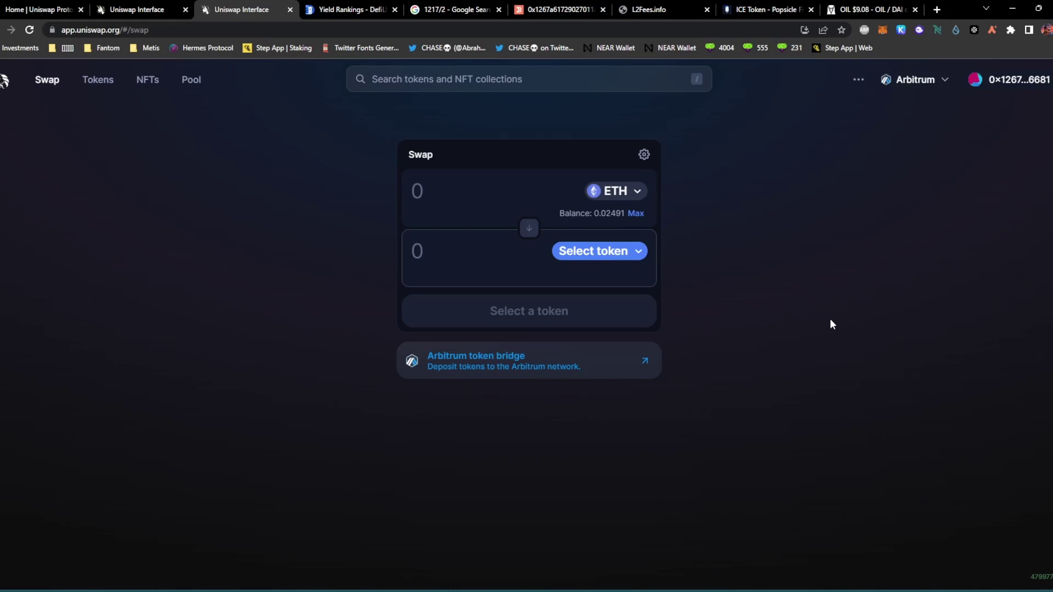